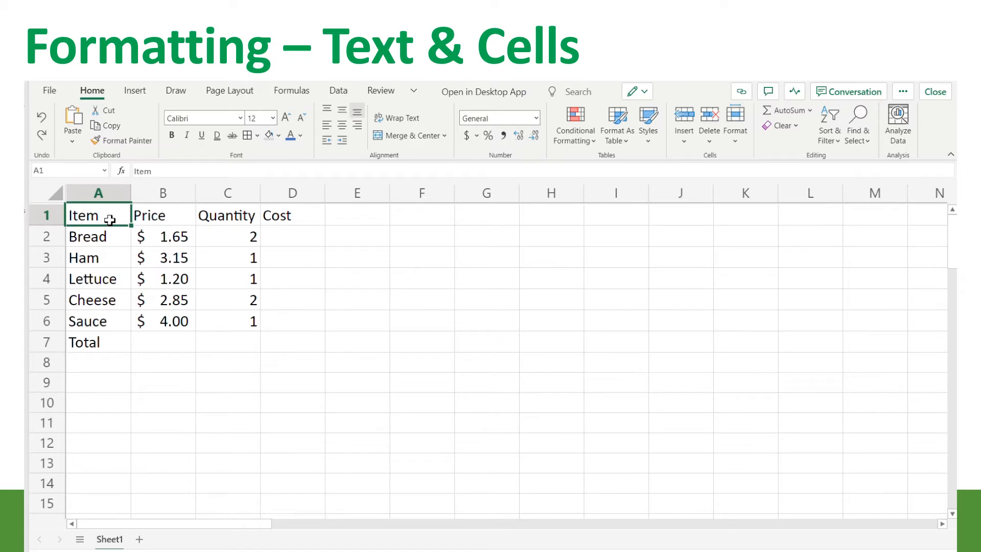
- Set the font of the header cells A1:D1 to Arial at size 14
{"action": "left_click_drag", "start_coordinate": [110, 220], "coordinate": [291, 217]}
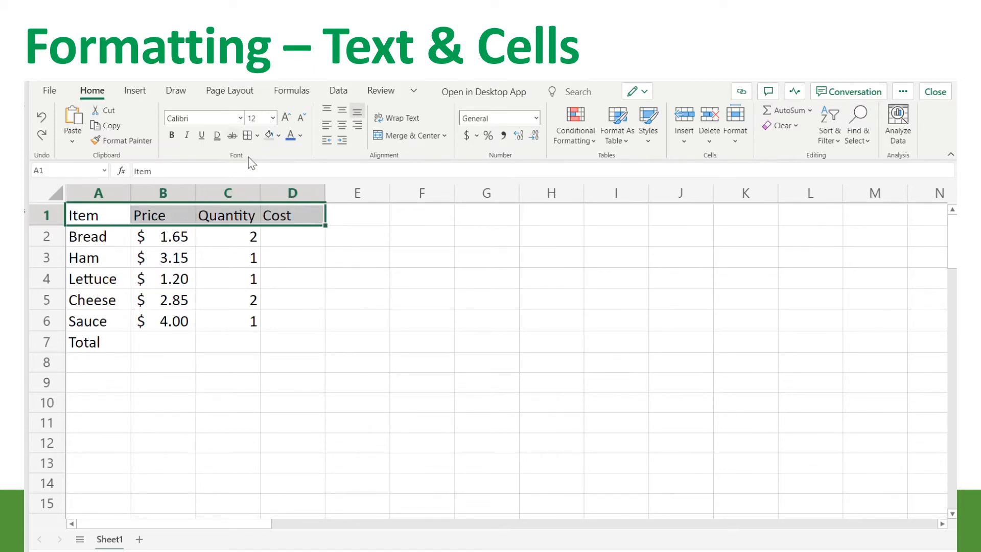
{"action": "left_click", "coordinate": [240, 118]}
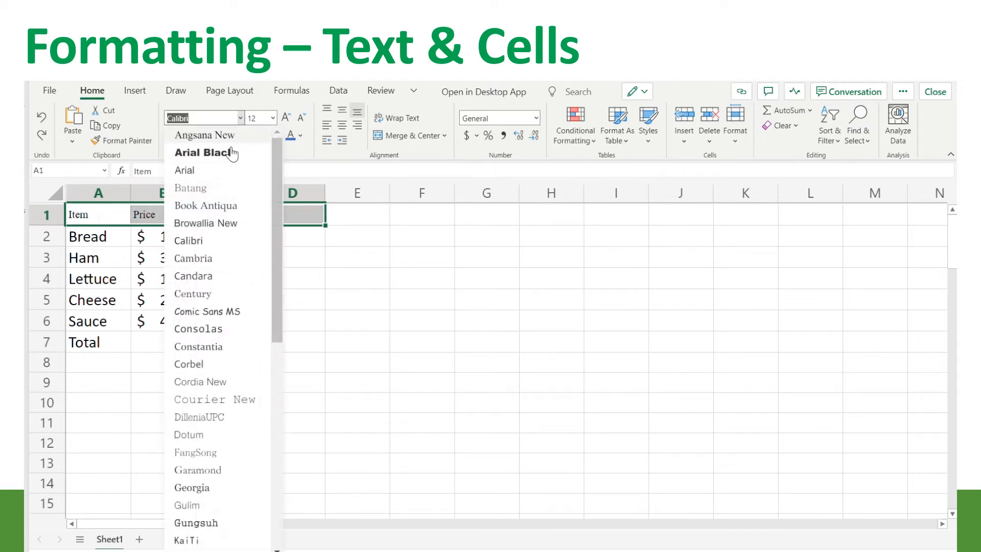
{"action": "left_click", "coordinate": [218, 169]}
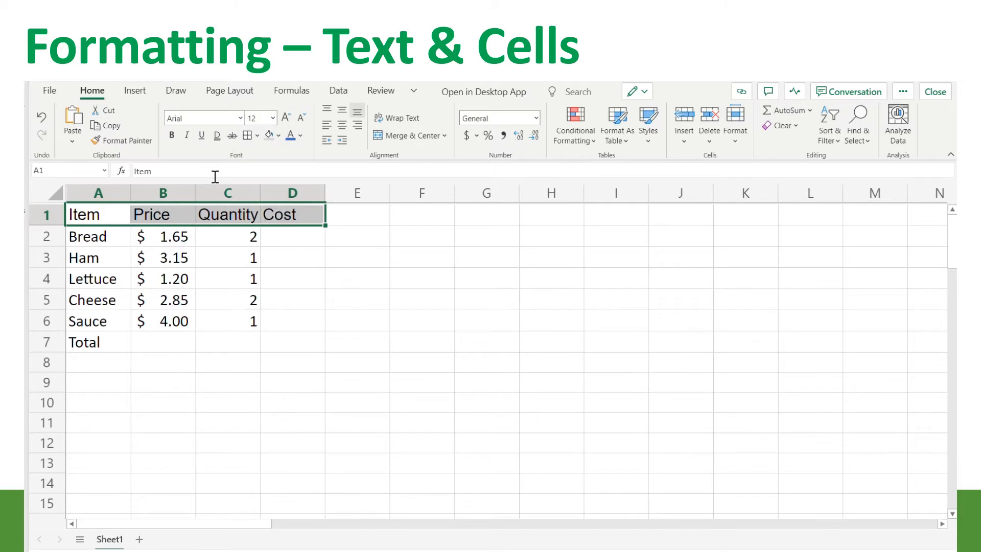
{"action": "left_click", "coordinate": [273, 118]}
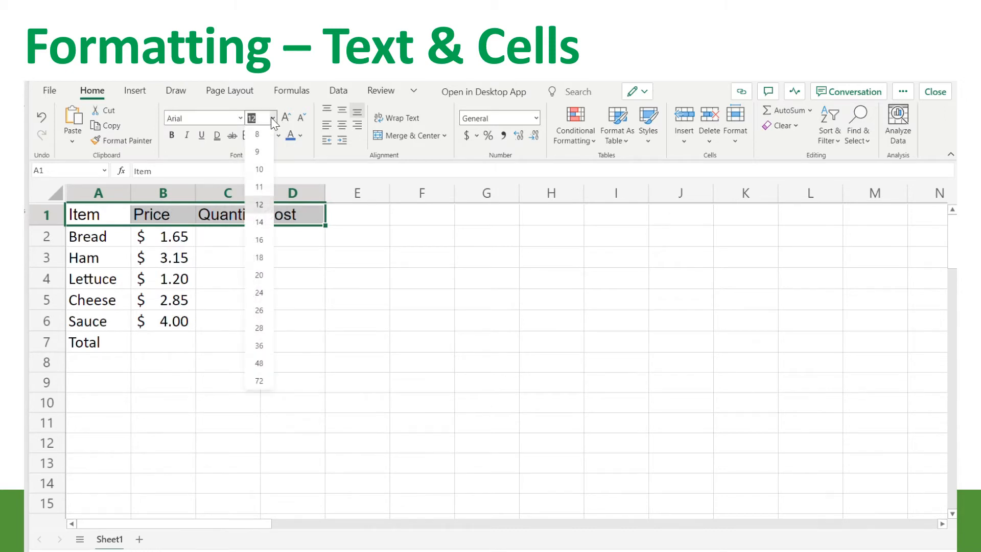
{"action": "left_click", "coordinate": [259, 222]}
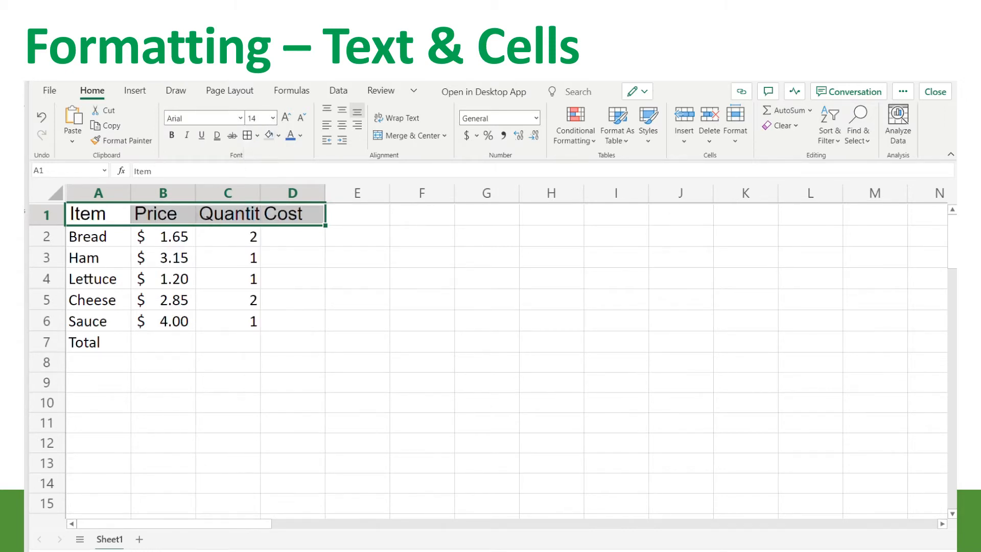
- Make the header text in A1:D1 bold and blue, and centre it horizontally
{"action": "left_click", "coordinate": [173, 139]}
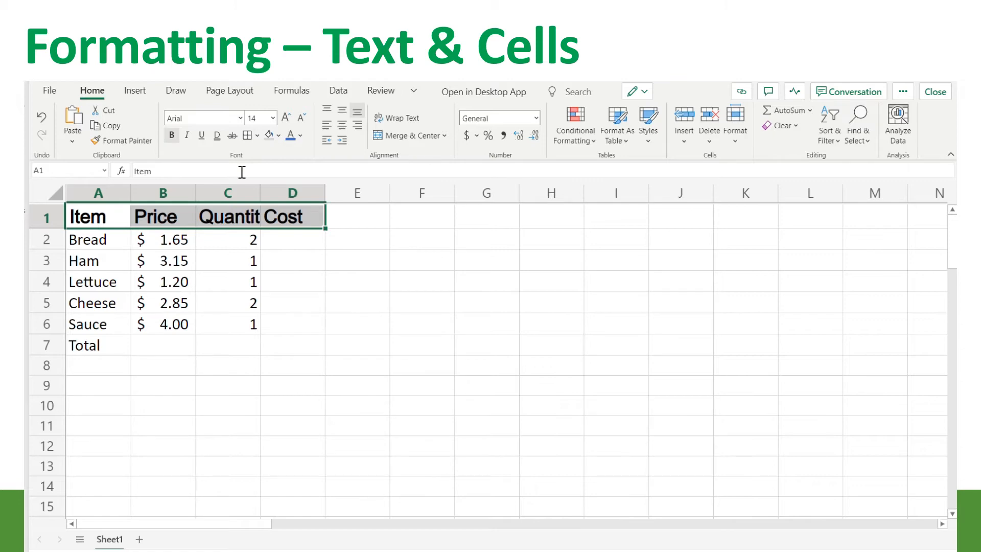
{"action": "left_click", "coordinate": [301, 136]}
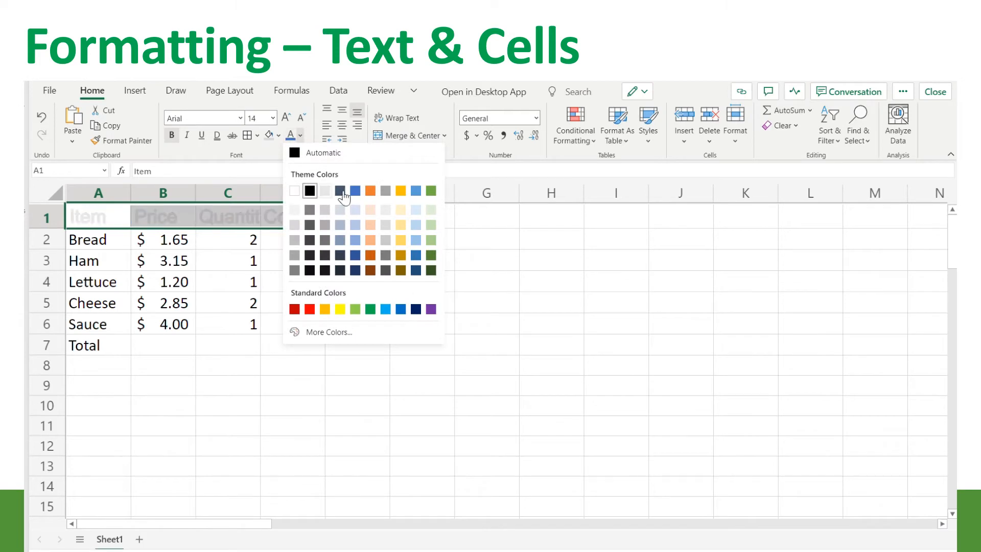
{"action": "left_click", "coordinate": [359, 196]}
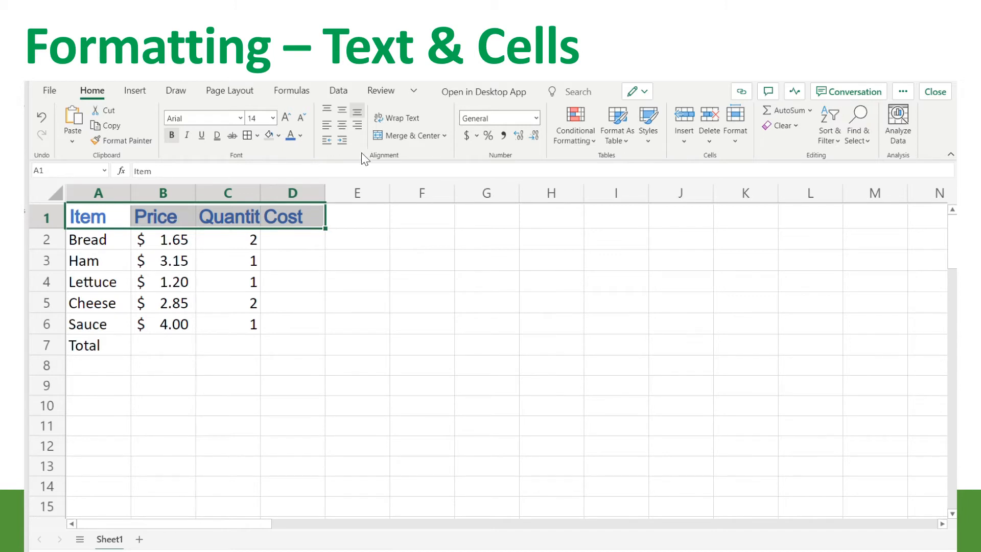
{"action": "left_click", "coordinate": [343, 131]}
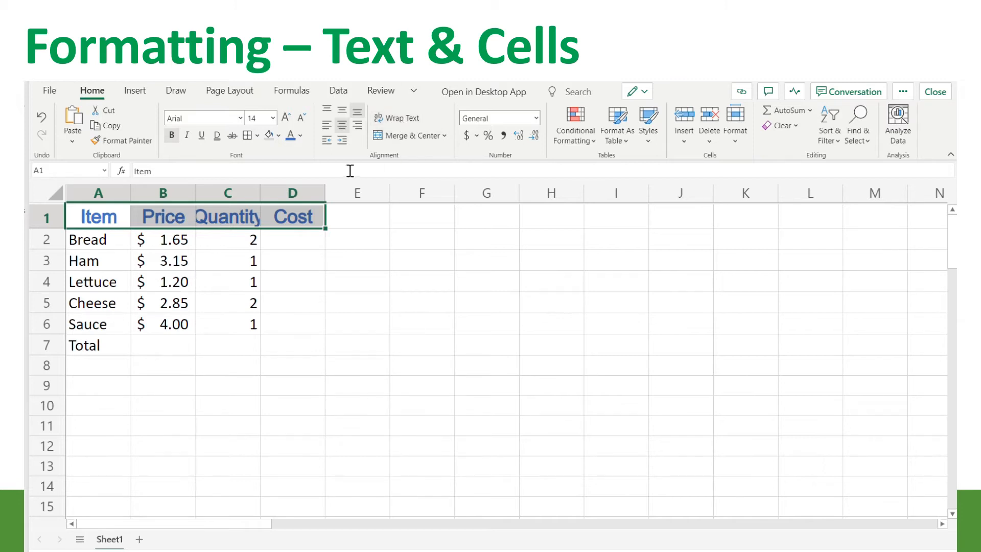
{"action": "left_click", "coordinate": [342, 288]}
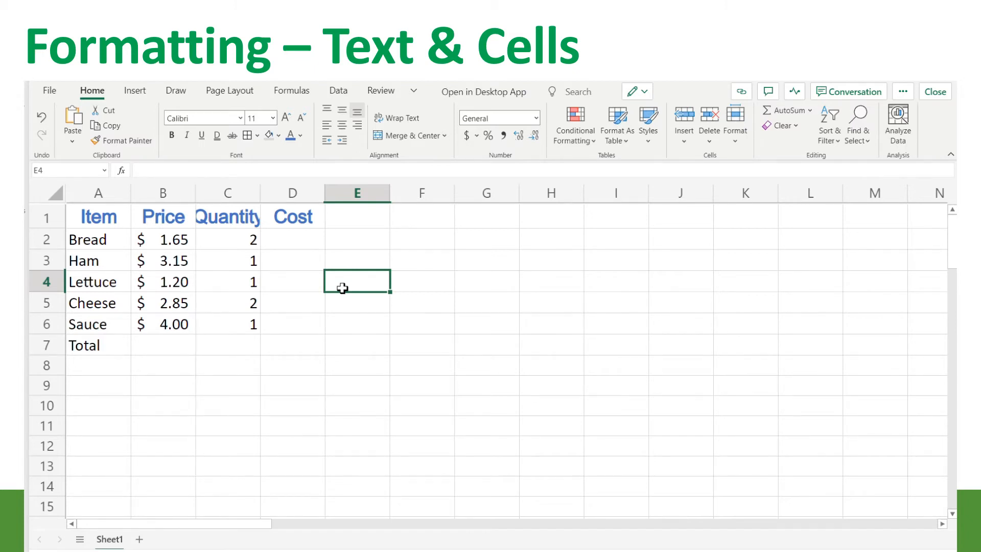
- Widen column C so the whole Quantity heading fits with some space around it
{"action": "left_click", "coordinate": [229, 195]}
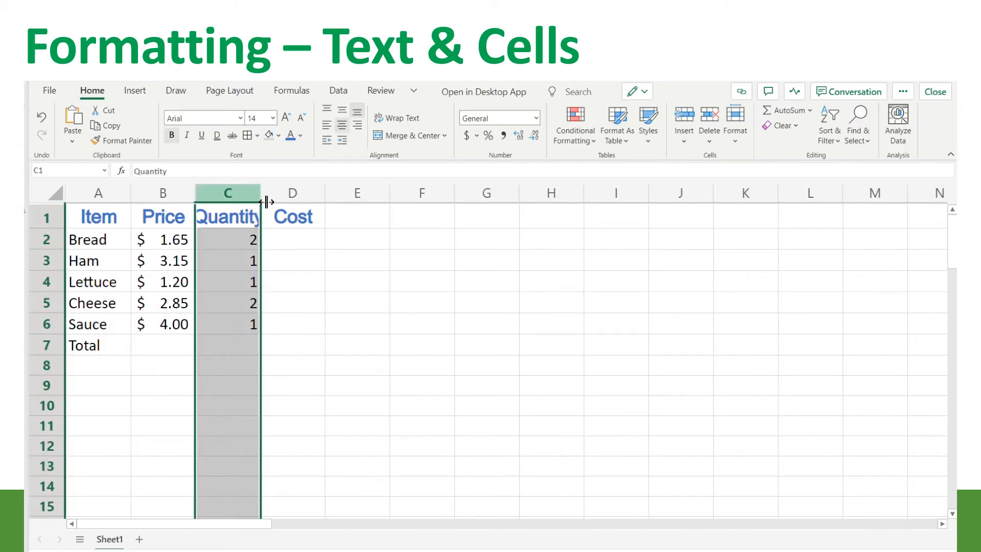
{"action": "left_click_drag", "start_coordinate": [267, 202], "coordinate": [271, 202]}
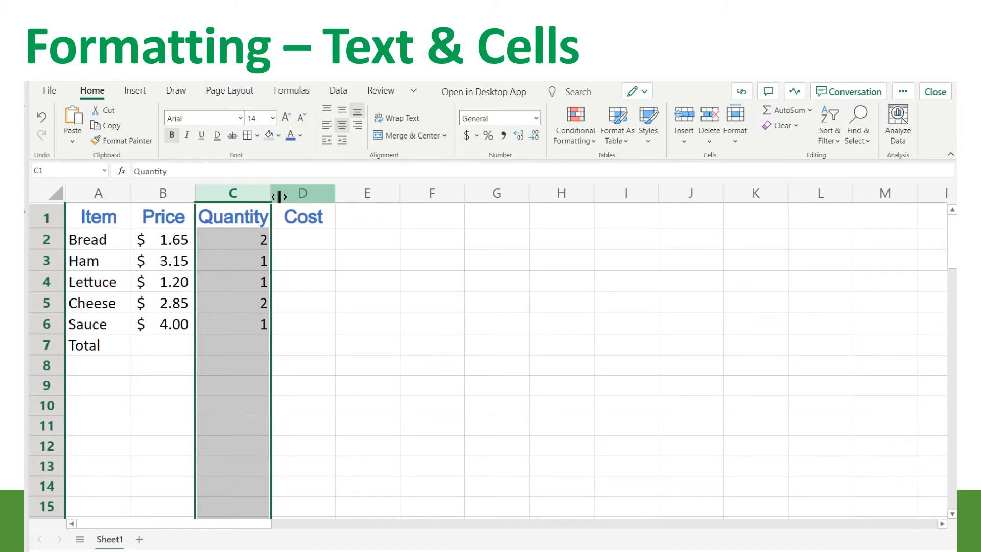
{"action": "left_click_drag", "start_coordinate": [279, 197], "coordinate": [284, 197]}
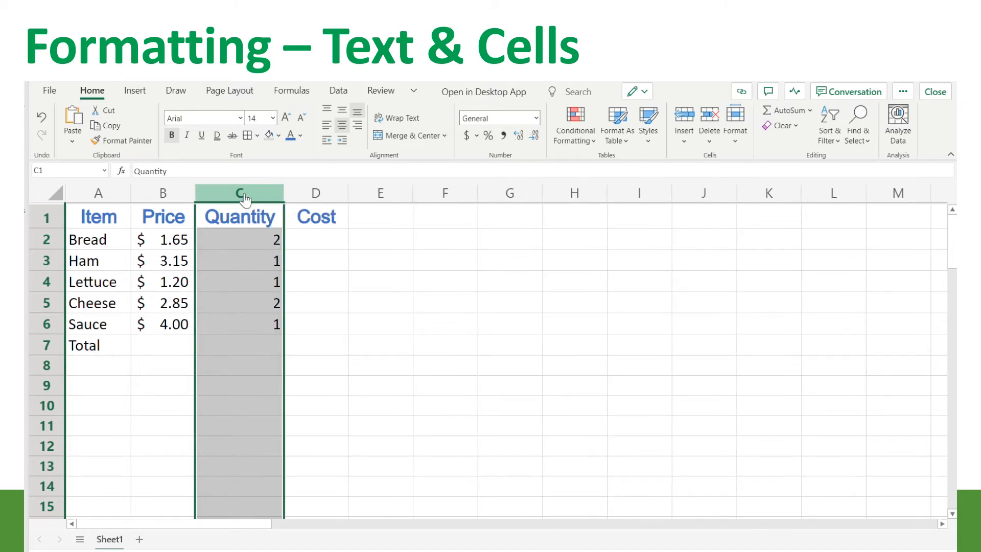
{"action": "left_click", "coordinate": [354, 349]}
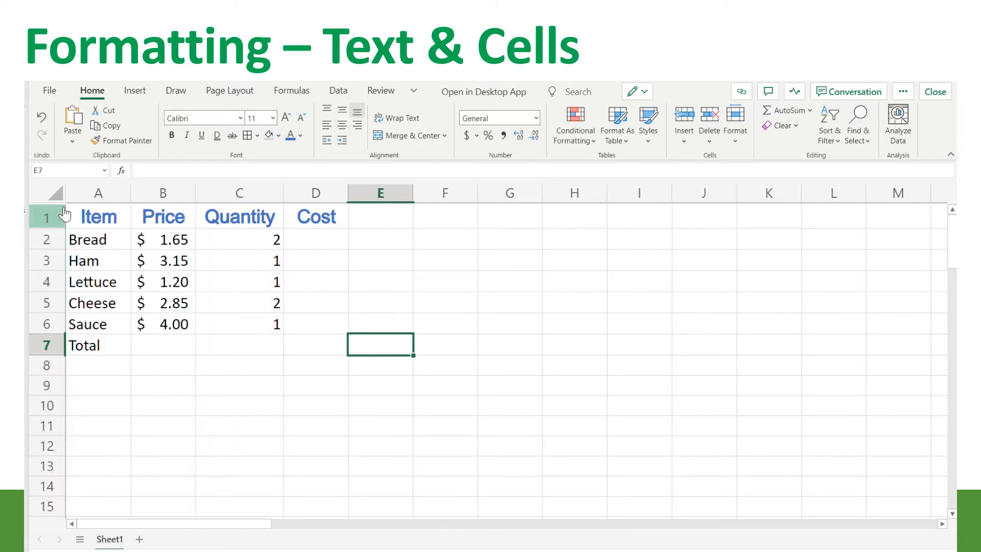
- Fill the header cells A1:D1 with the light grey theme colour
{"action": "left_click", "coordinate": [97, 219]}
{"action": "left_click_drag", "start_coordinate": [237, 215], "coordinate": [318, 213]}
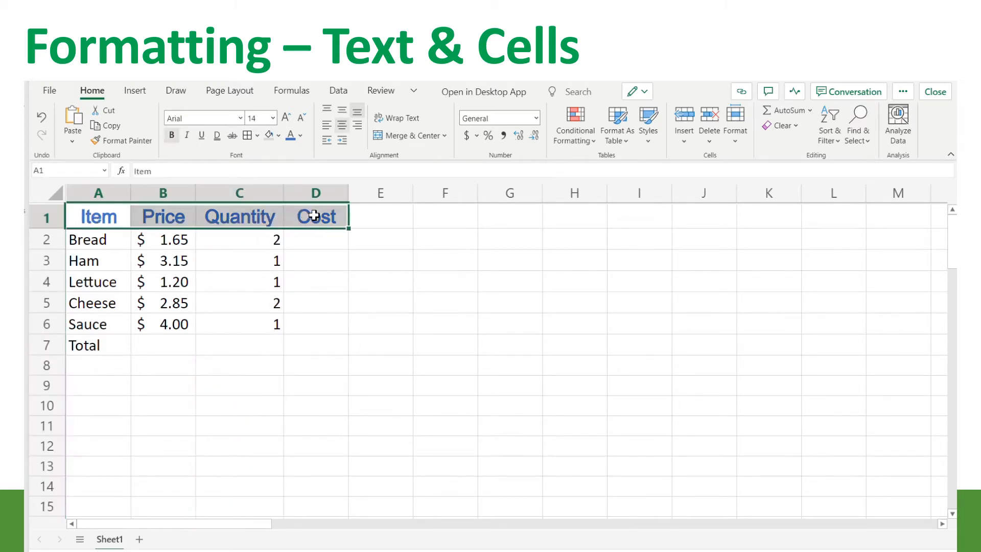
{"action": "left_click", "coordinate": [279, 136]}
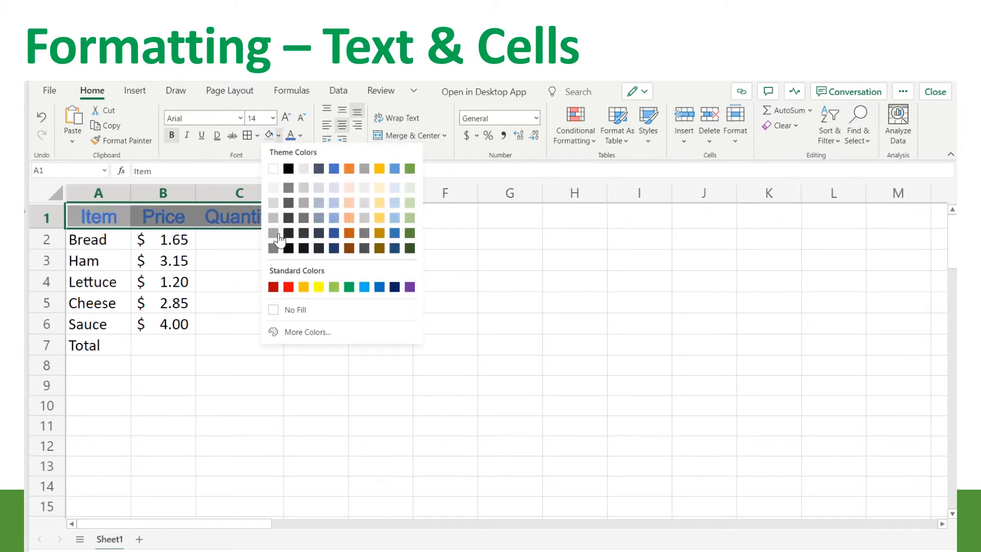
{"action": "left_click", "coordinate": [310, 169]}
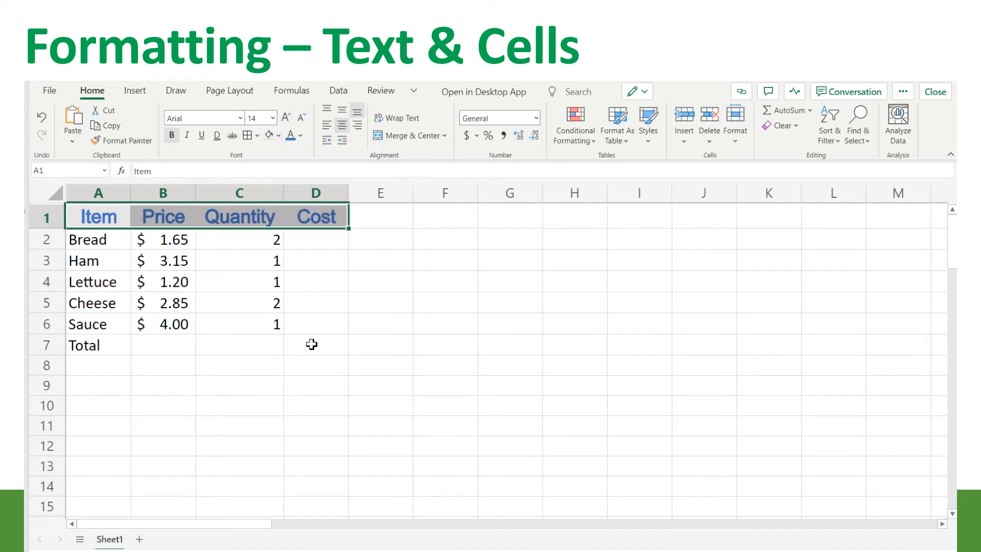
{"action": "left_click", "coordinate": [228, 363]}
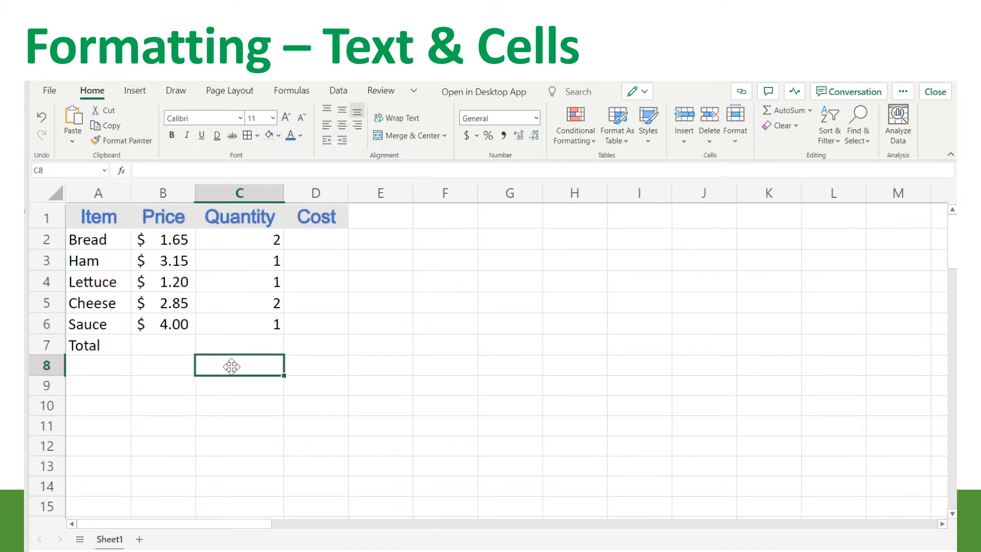
- Merge and centre cells A7:C7 in the Total row
{"action": "left_click", "coordinate": [105, 347]}
{"action": "left_click_drag", "start_coordinate": [105, 347], "coordinate": [221, 349]}
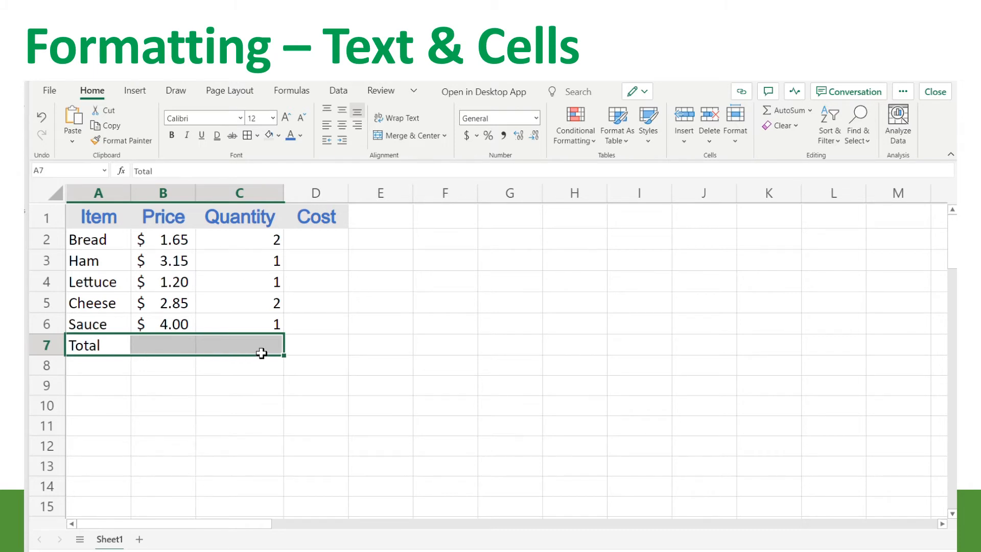
{"action": "left_click", "coordinate": [404, 135]}
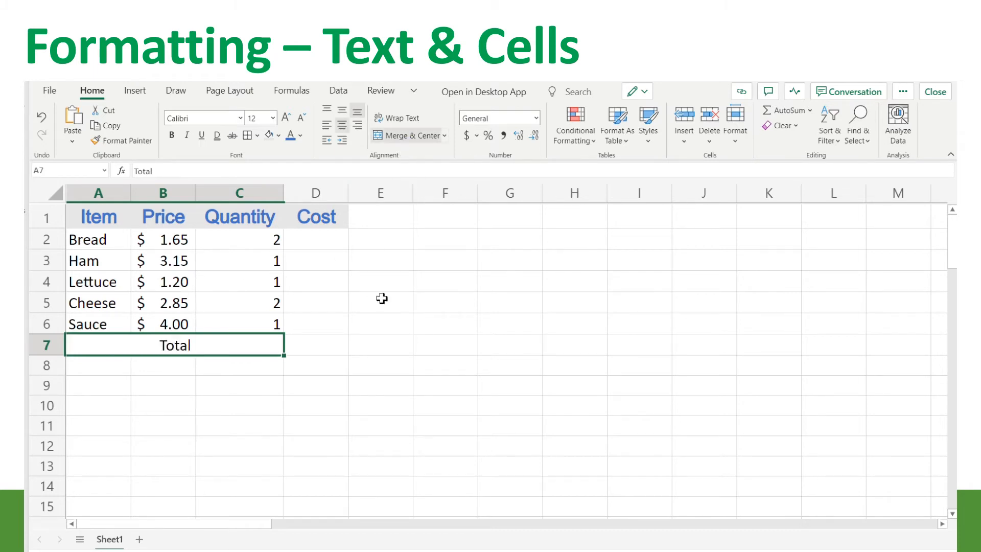
{"action": "left_click", "coordinate": [400, 365]}
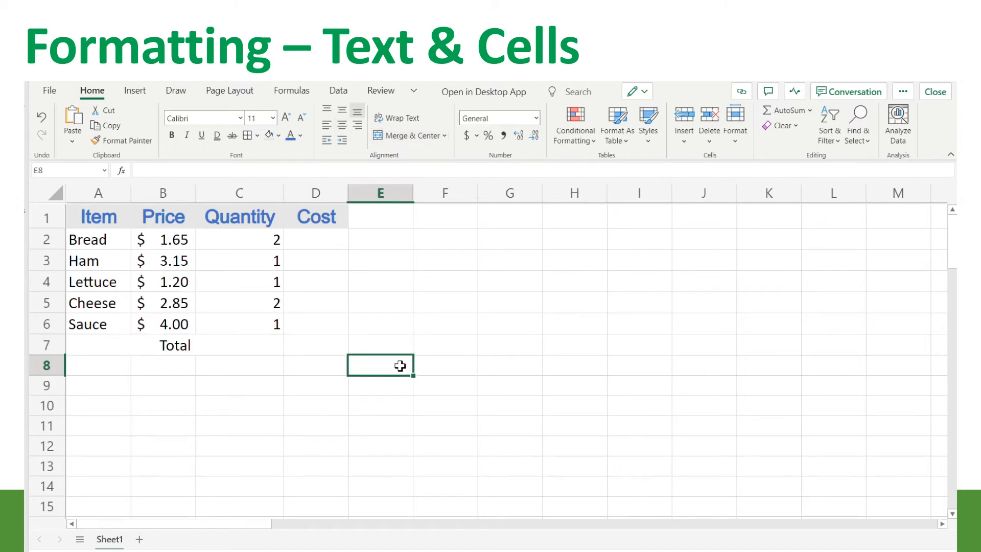
- Apply all borders to the whole table, cells A1:D7
{"action": "left_click_drag", "start_coordinate": [93, 217], "coordinate": [325, 356]}
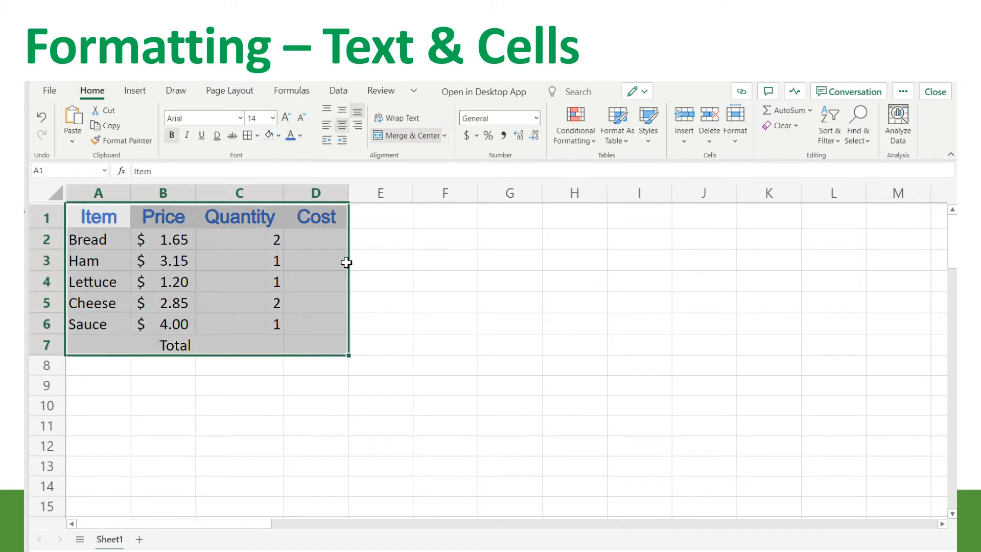
{"action": "left_click", "coordinate": [257, 136]}
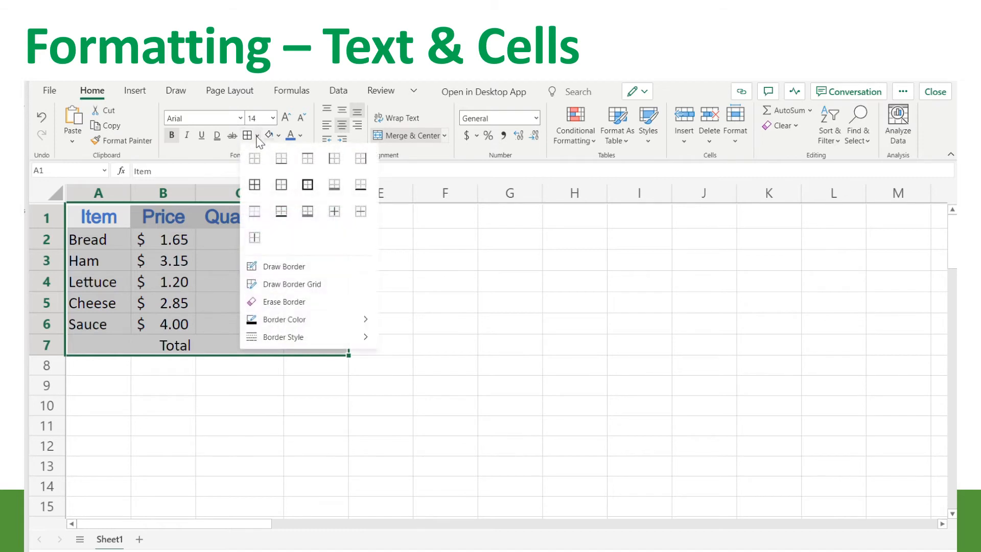
{"action": "left_click", "coordinate": [254, 187]}
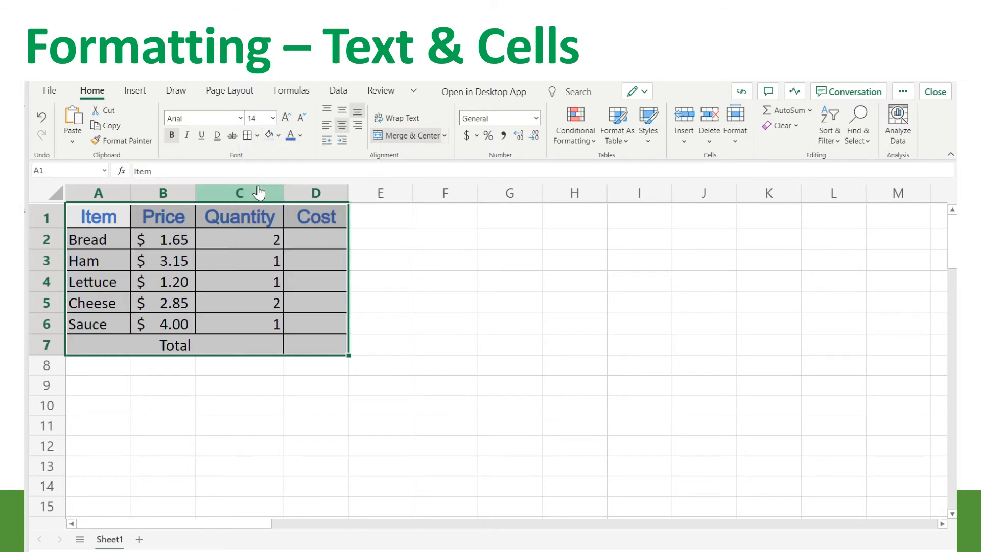
{"action": "left_click", "coordinate": [391, 249]}
{"action": "left_click", "coordinate": [405, 346]}
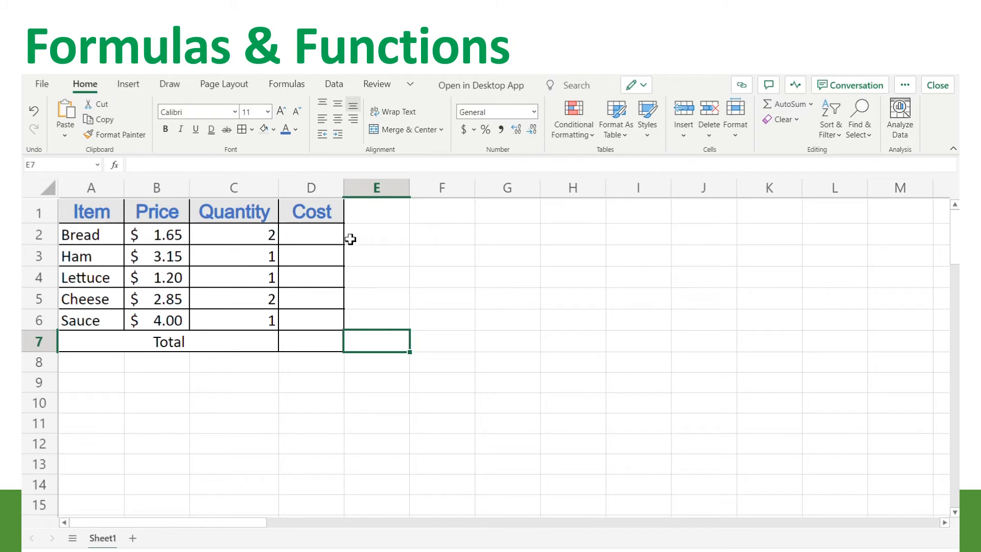
- Enter the formula =B2*C2 in cell D2 to calculate the cost of the bread
{"action": "left_click", "coordinate": [332, 240]}
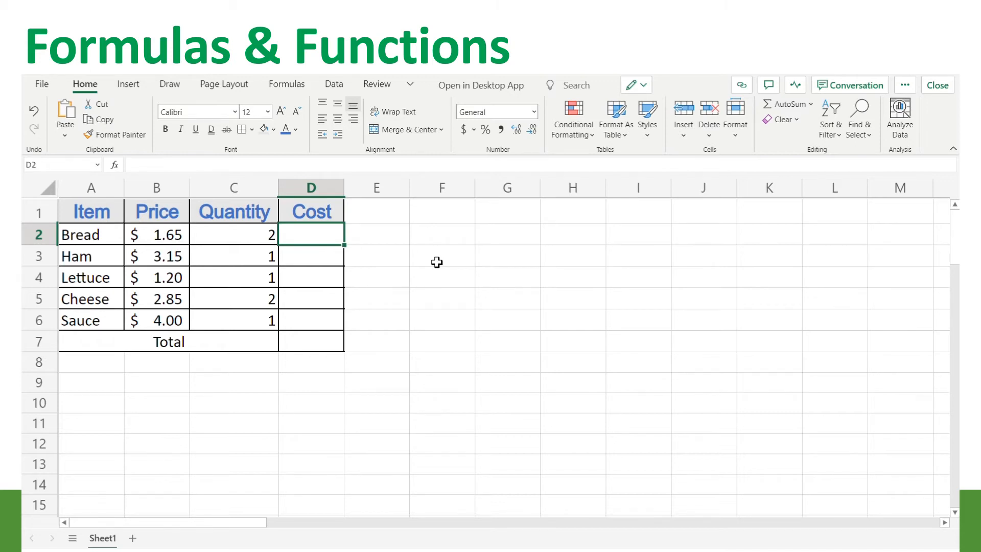
{"action": "type", "text": "="}
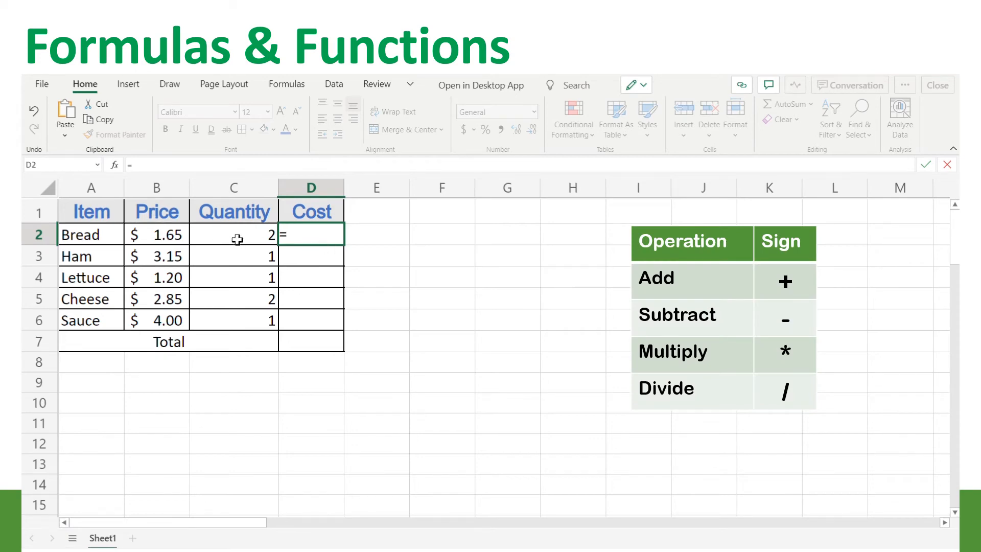
{"action": "left_click", "coordinate": [166, 237]}
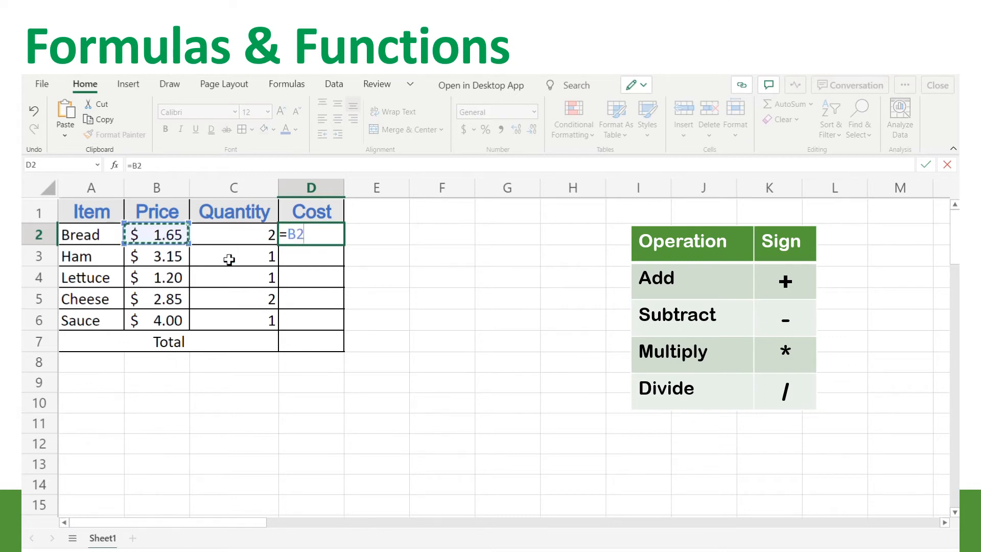
{"action": "type", "text": "*"}
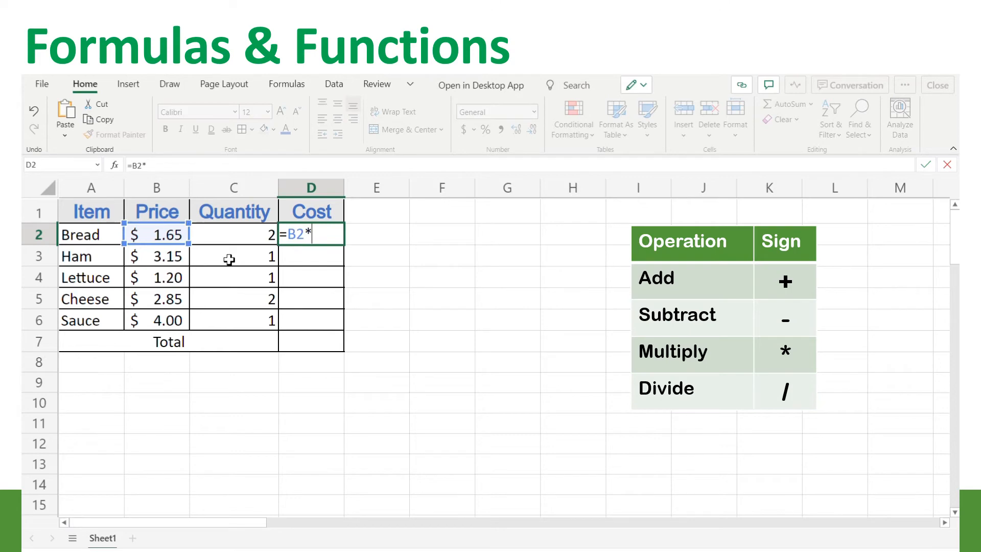
{"action": "left_click", "coordinate": [232, 237]}
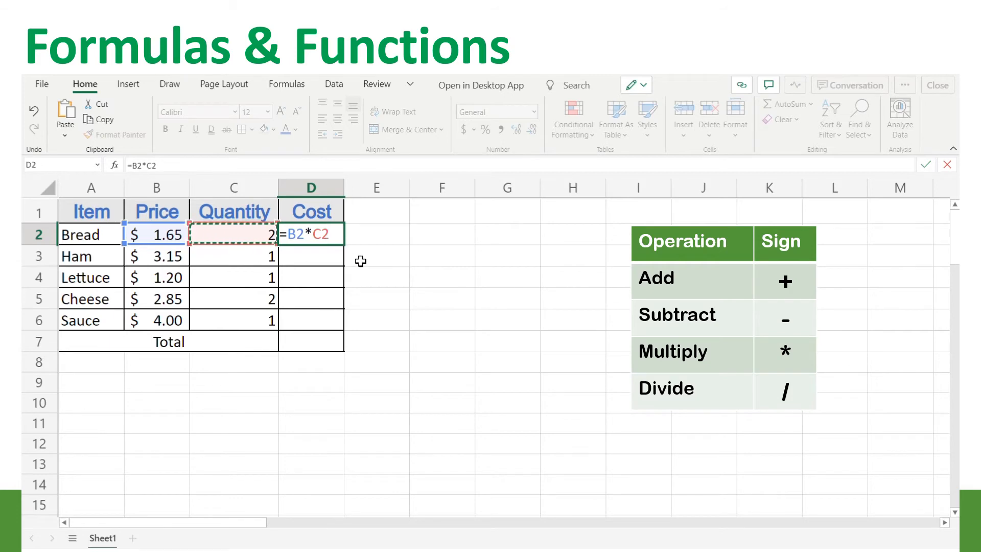
{"action": "key", "text": "Return"}
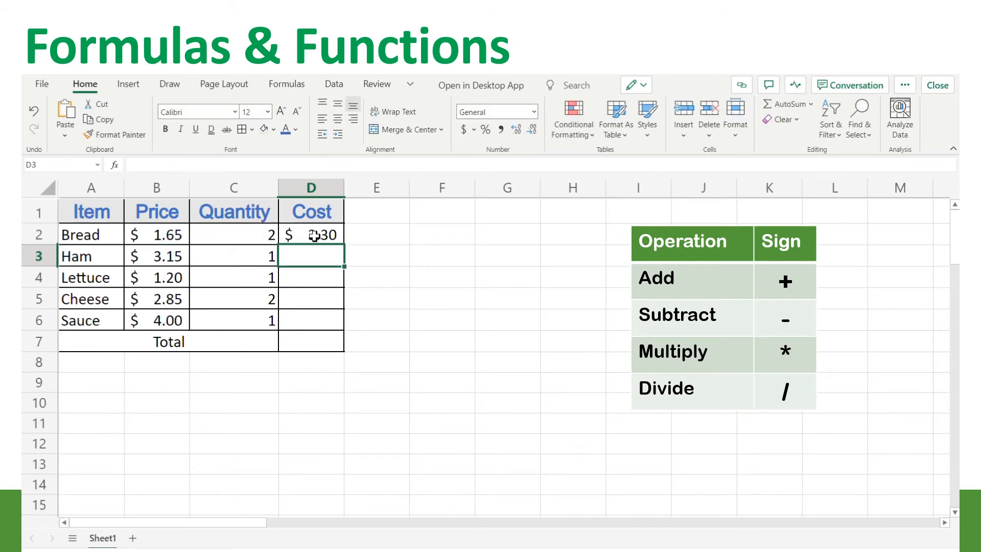
- Fill the cost formula from D2 down through D6 for the remaining items
{"action": "left_click", "coordinate": [314, 235]}
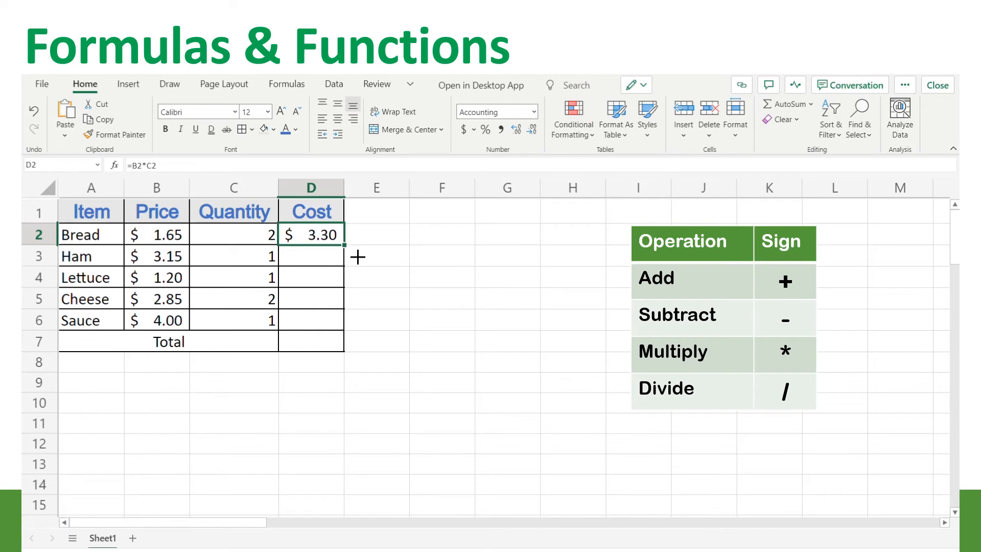
{"action": "left_click_drag", "start_coordinate": [358, 257], "coordinate": [342, 326]}
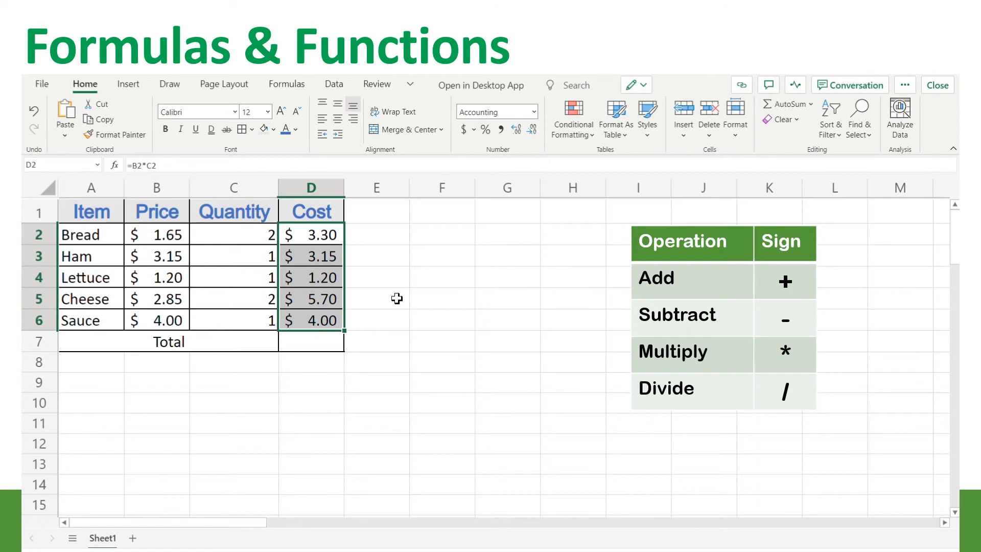
{"action": "left_click", "coordinate": [397, 298]}
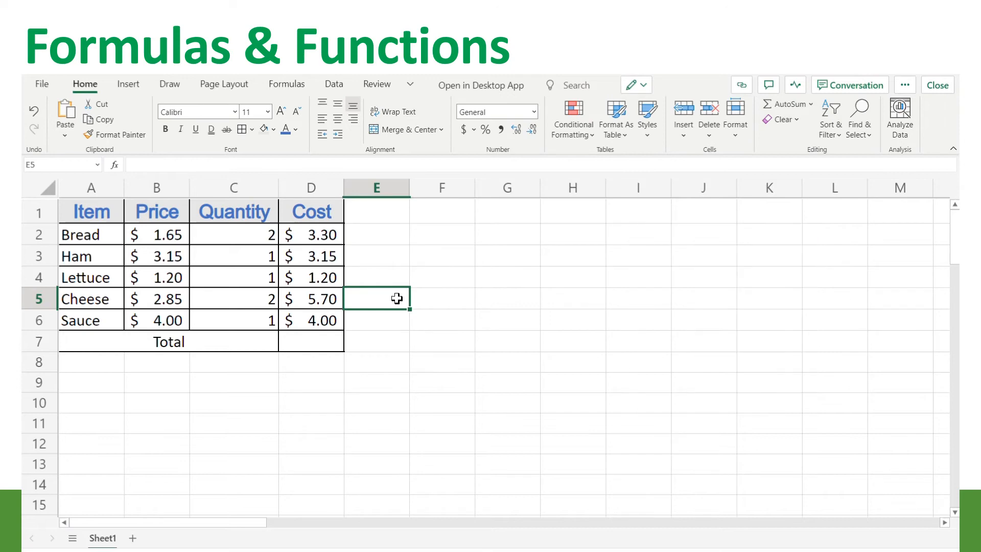
- Insert the SUM function in cell D7 over the range D2:D6 to total the costs
{"action": "left_click", "coordinate": [330, 346]}
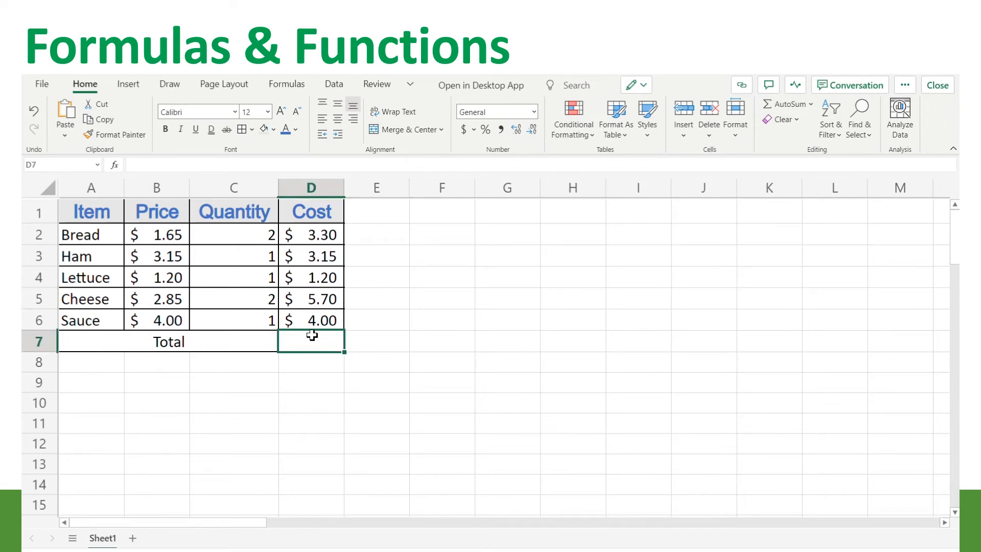
{"action": "left_click", "coordinate": [126, 87]}
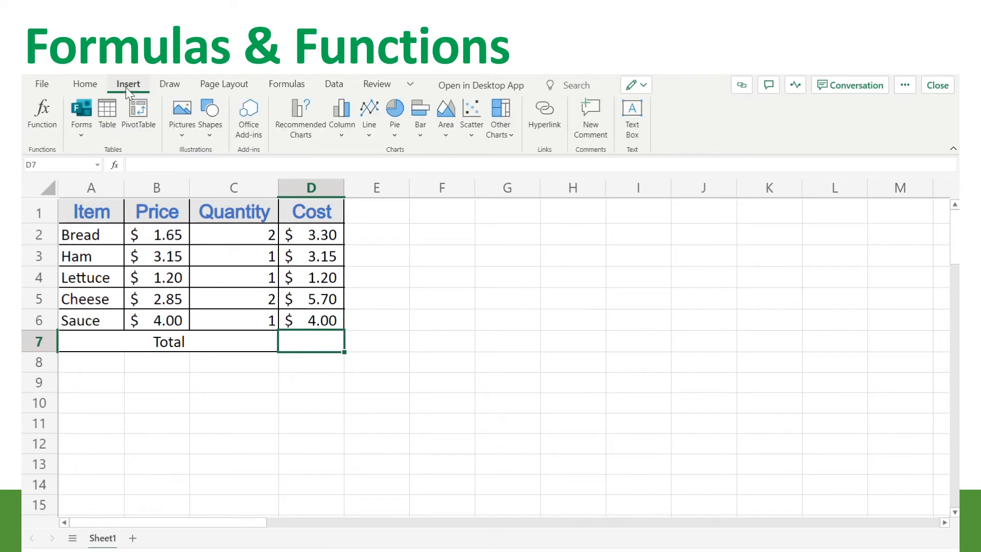
{"action": "left_click", "coordinate": [42, 127]}
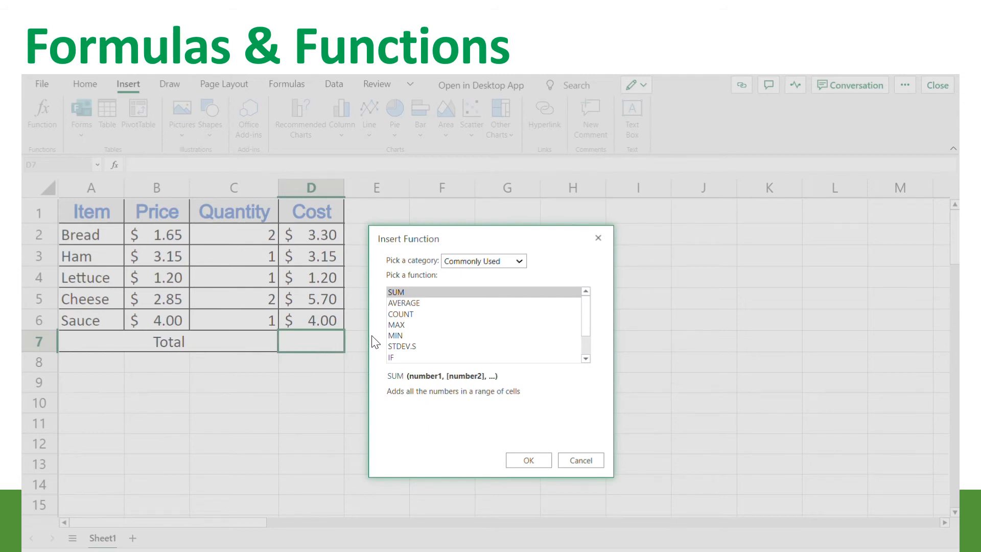
{"action": "left_click", "coordinate": [408, 291]}
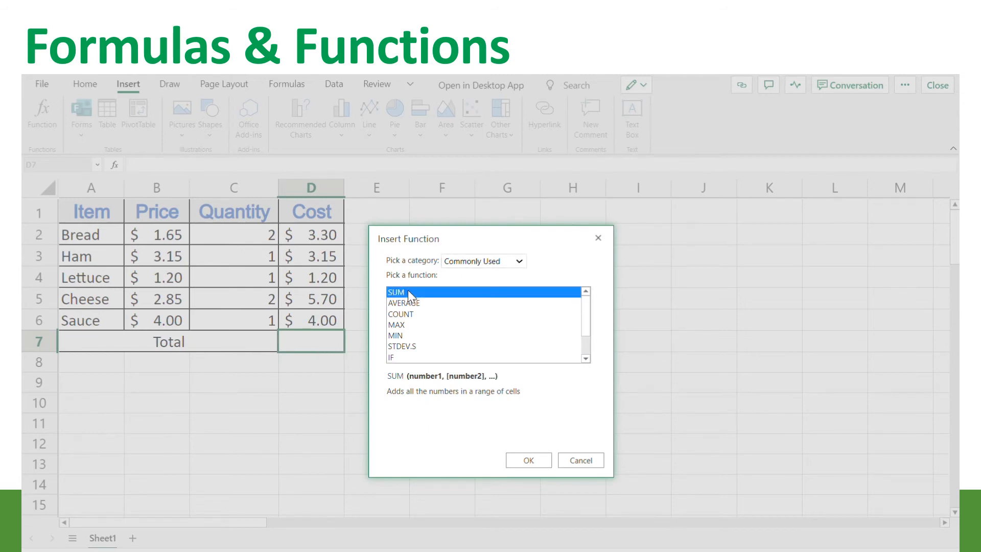
{"action": "left_click", "coordinate": [528, 460]}
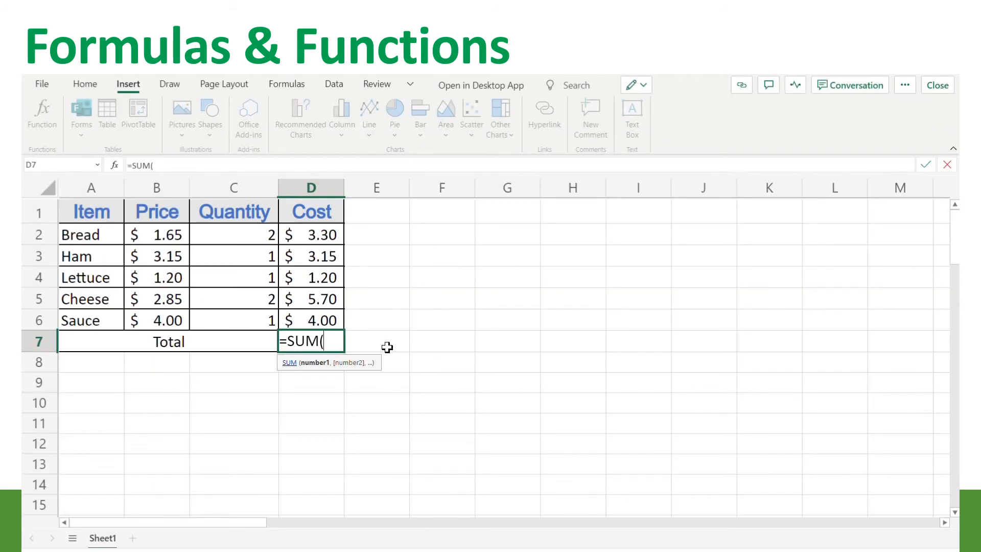
{"action": "left_click_drag", "start_coordinate": [315, 240], "coordinate": [320, 319]}
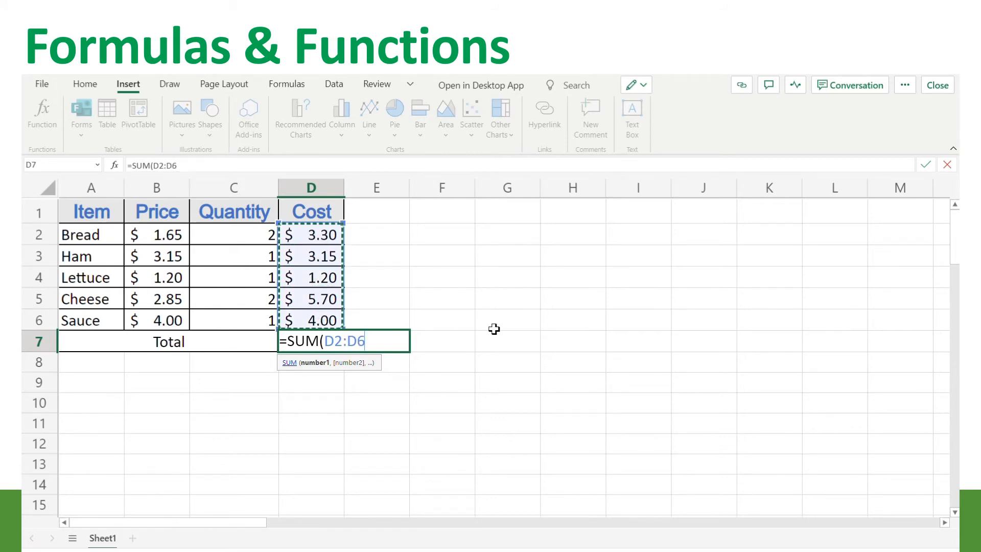
{"action": "key", "text": "Return"}
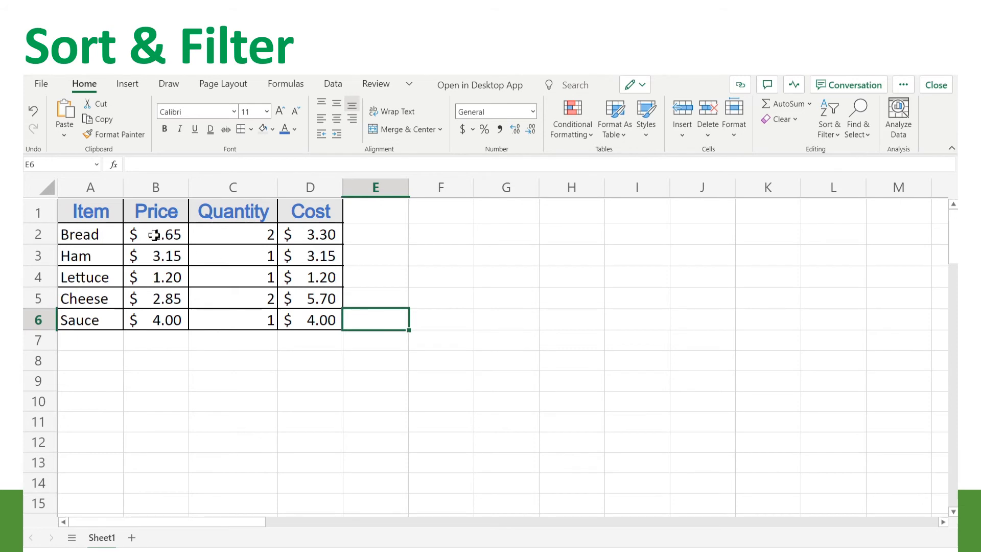
- Sort the data in A1:D6 by item in ascending order and again in descending order
{"action": "left_click_drag", "start_coordinate": [102, 213], "coordinate": [308, 320]}
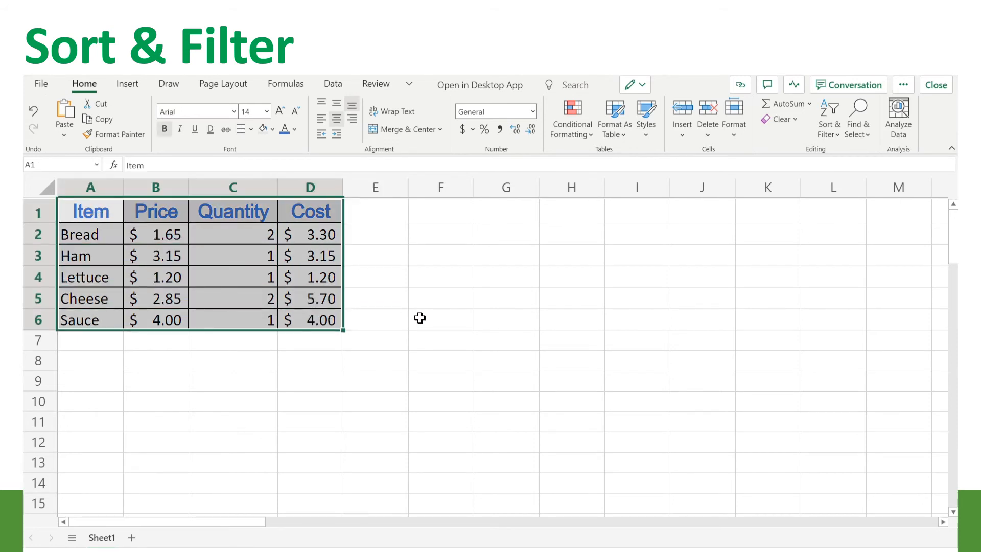
{"action": "left_click", "coordinate": [331, 84]}
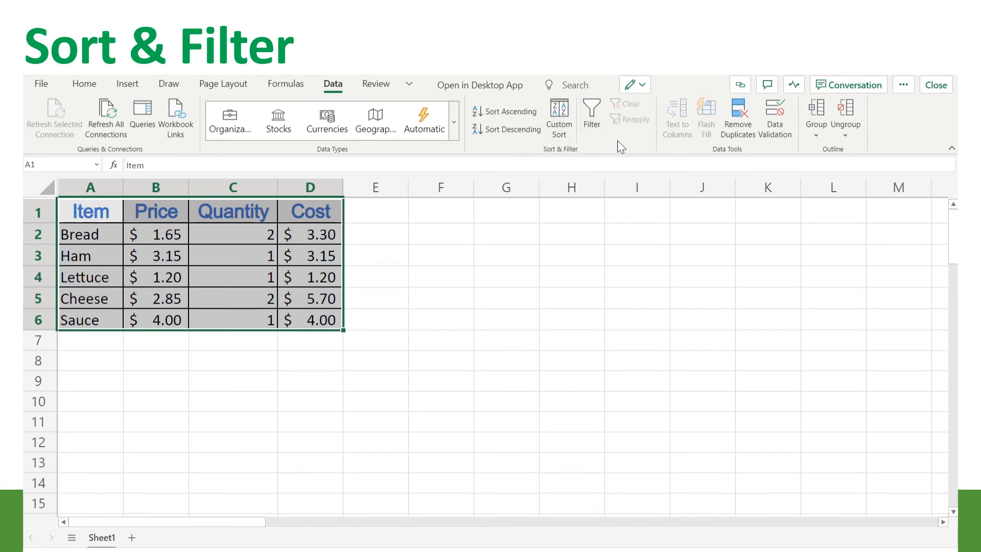
{"action": "left_click", "coordinate": [502, 115]}
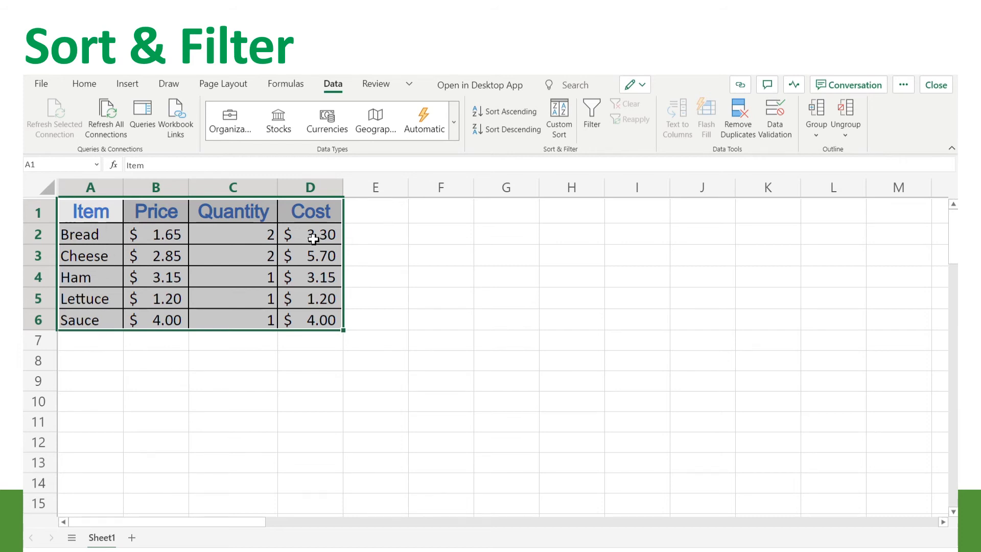
{"action": "left_click", "coordinate": [512, 132]}
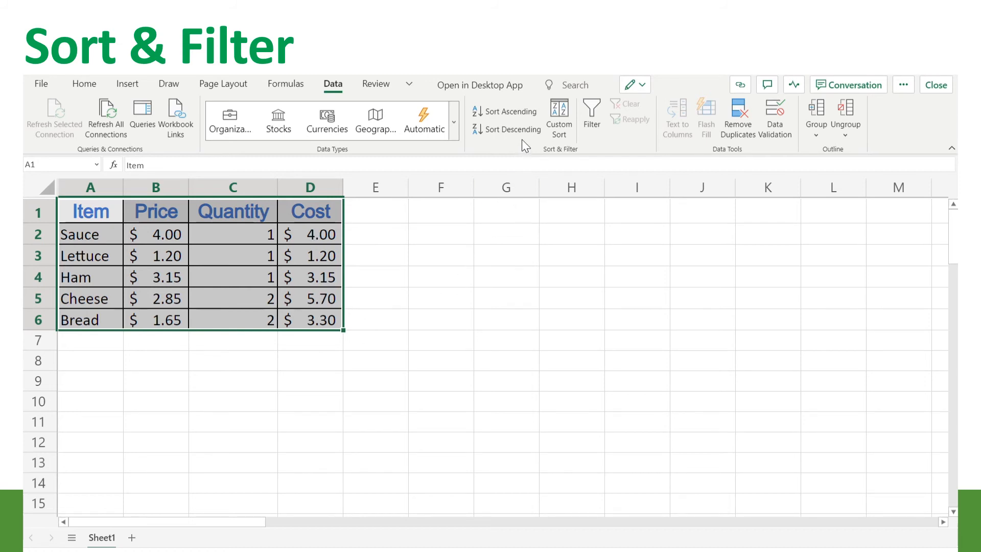
- Add filters to the header row and filter the Item column to show only Bread
{"action": "left_click", "coordinate": [599, 123]}
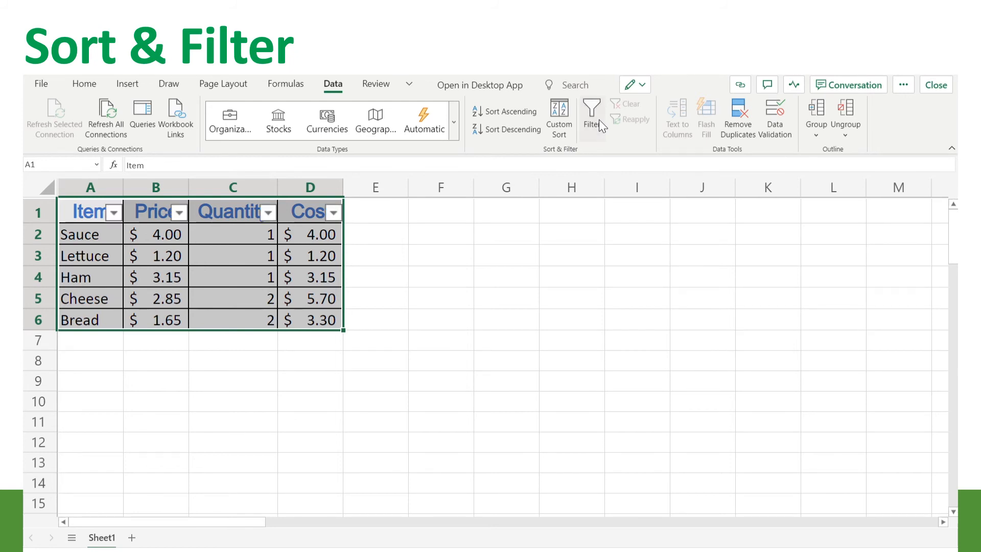
{"action": "left_click", "coordinate": [117, 216]}
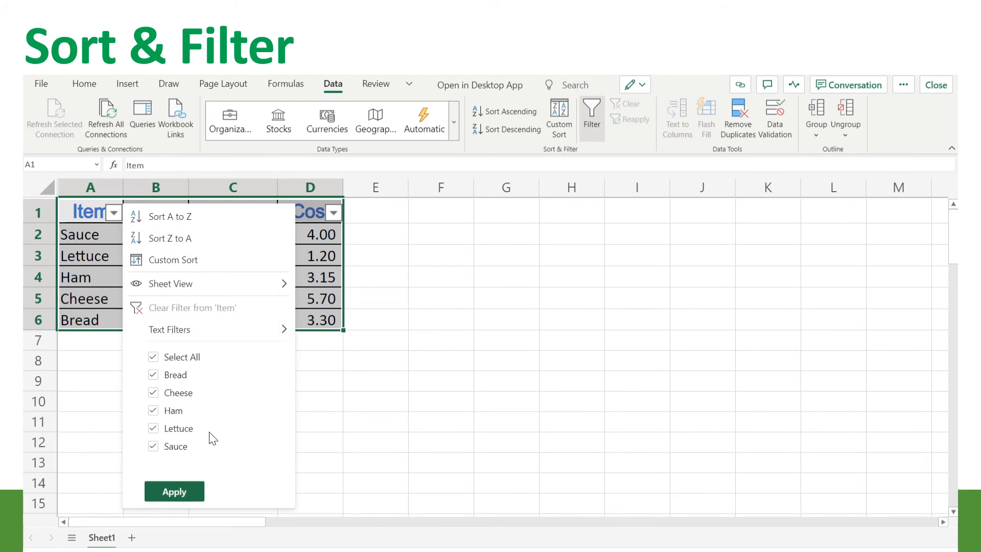
{"action": "left_click", "coordinate": [173, 358]}
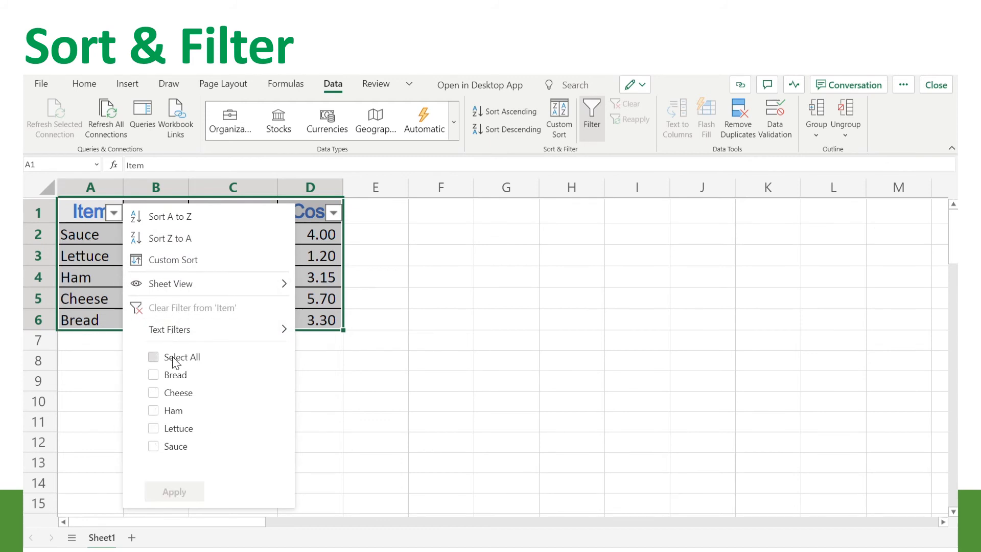
{"action": "left_click", "coordinate": [176, 377]}
{"action": "left_click", "coordinate": [176, 491]}
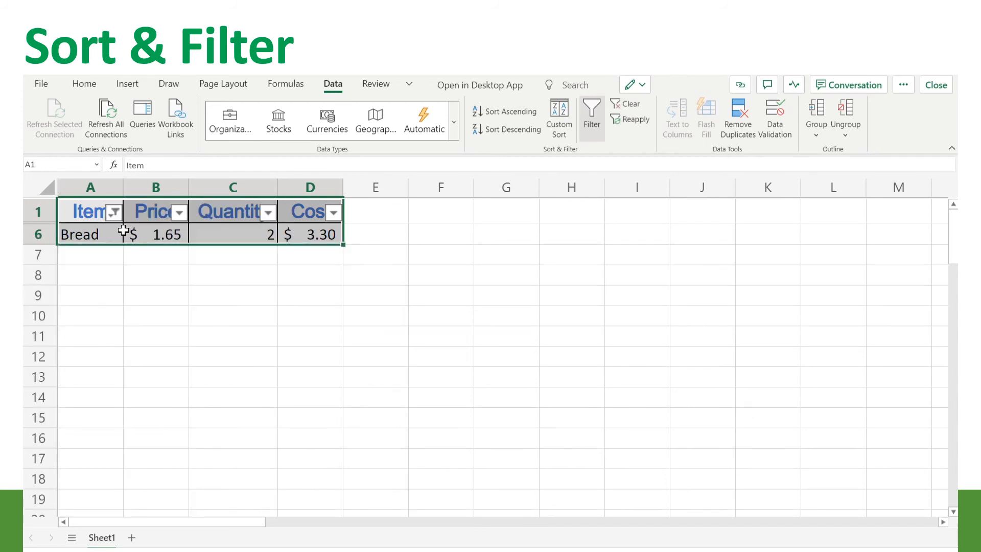
- Clear the filter from the Item column and deselect the data
{"action": "left_click", "coordinate": [114, 212]}
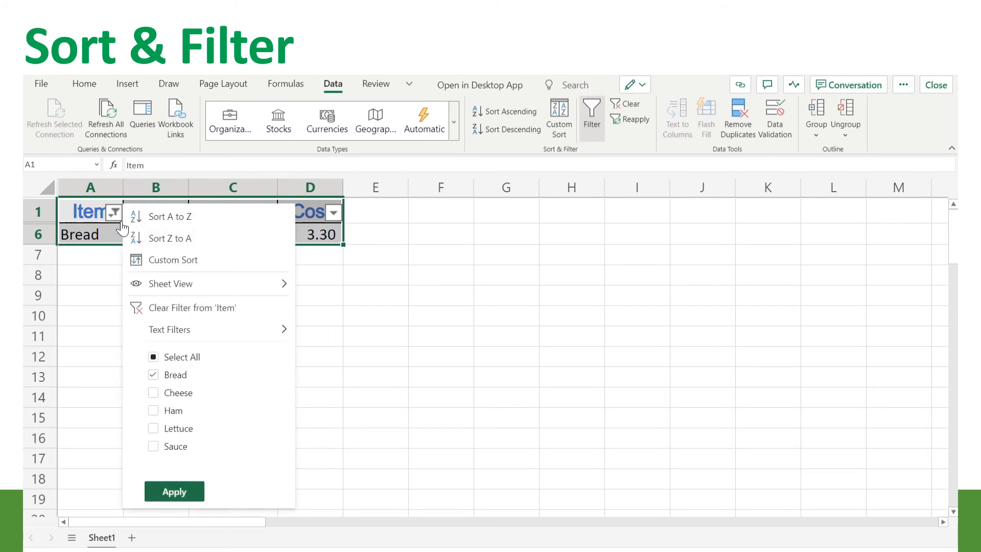
{"action": "left_click", "coordinate": [183, 314]}
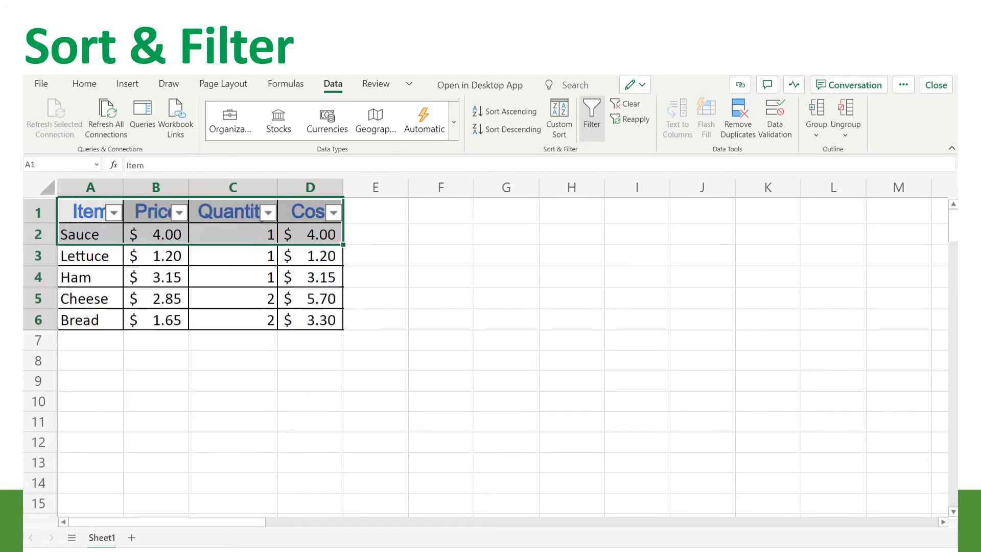
{"action": "left_click", "coordinate": [417, 326]}
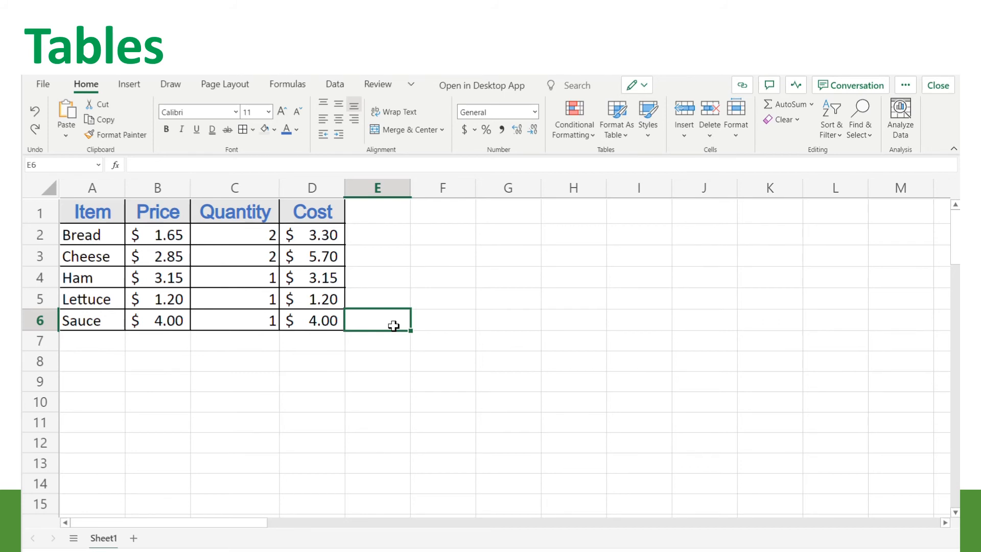
- Format cells A1:D6 as a table with headers, using the first-row orange Medium style
{"action": "left_click_drag", "start_coordinate": [112, 213], "coordinate": [313, 319]}
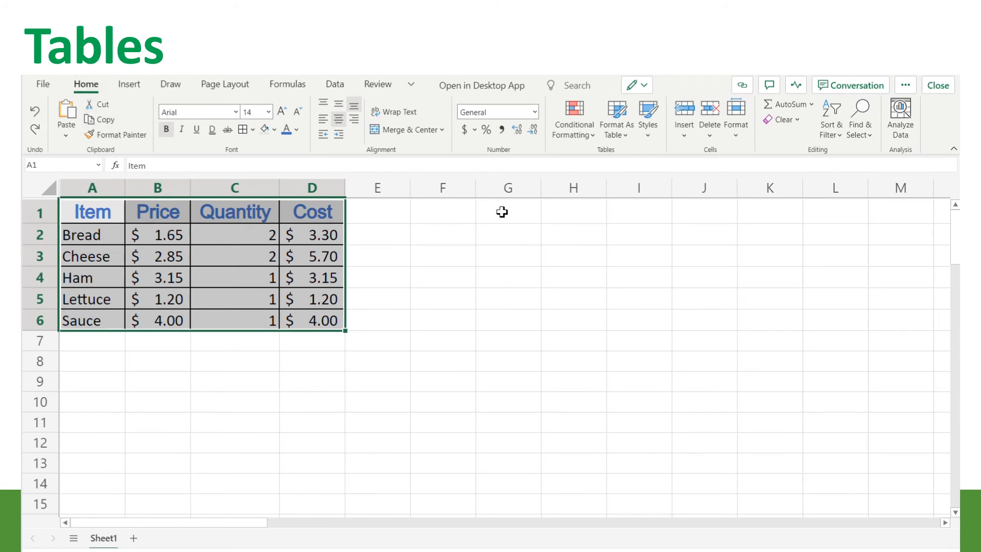
{"action": "left_click", "coordinate": [614, 135]}
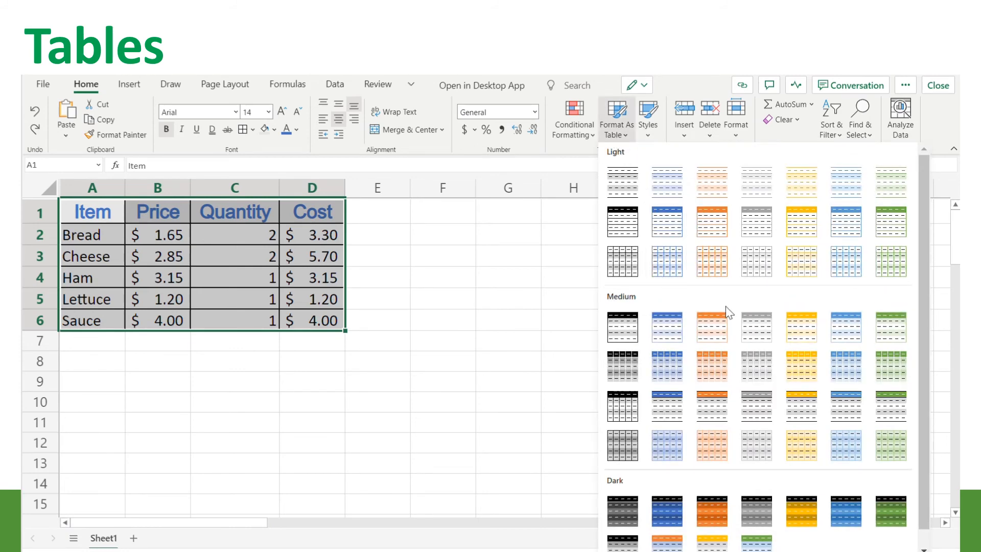
{"action": "left_click", "coordinate": [715, 326]}
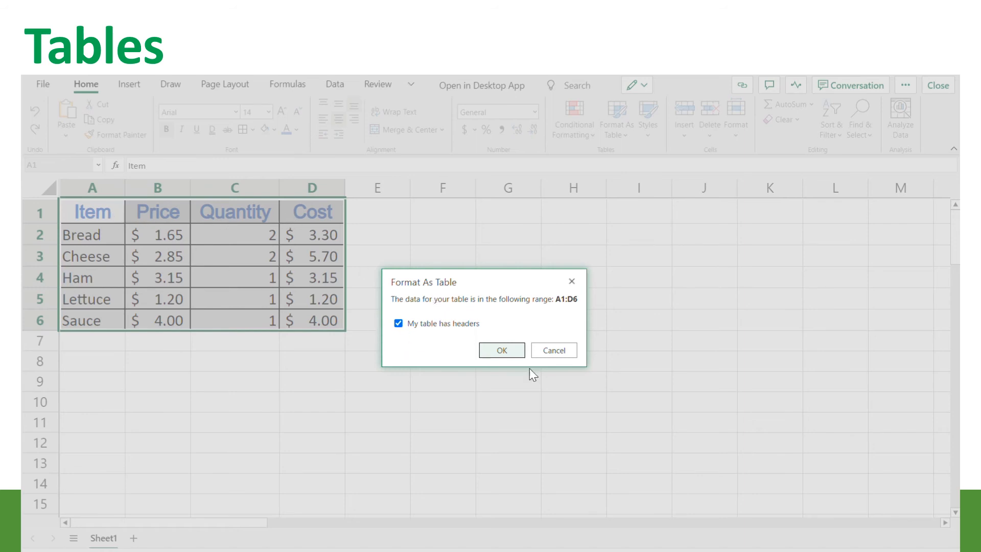
{"action": "left_click", "coordinate": [510, 349]}
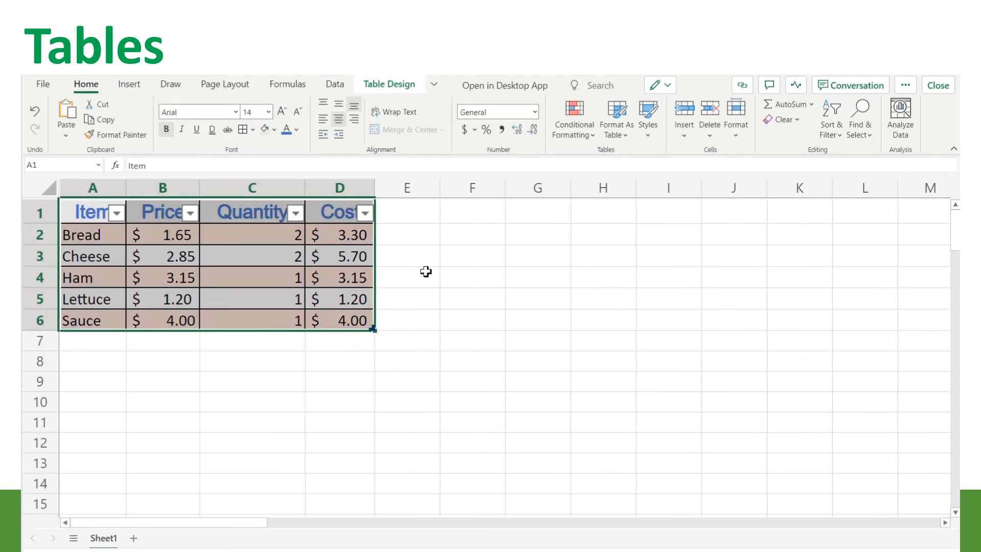
{"action": "left_click", "coordinate": [424, 303]}
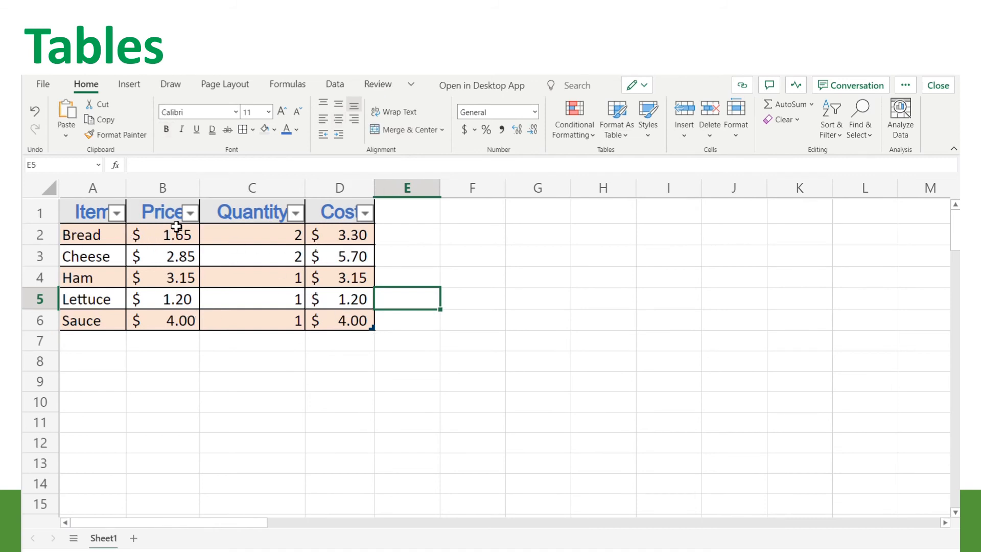
{"action": "left_click", "coordinate": [365, 213]}
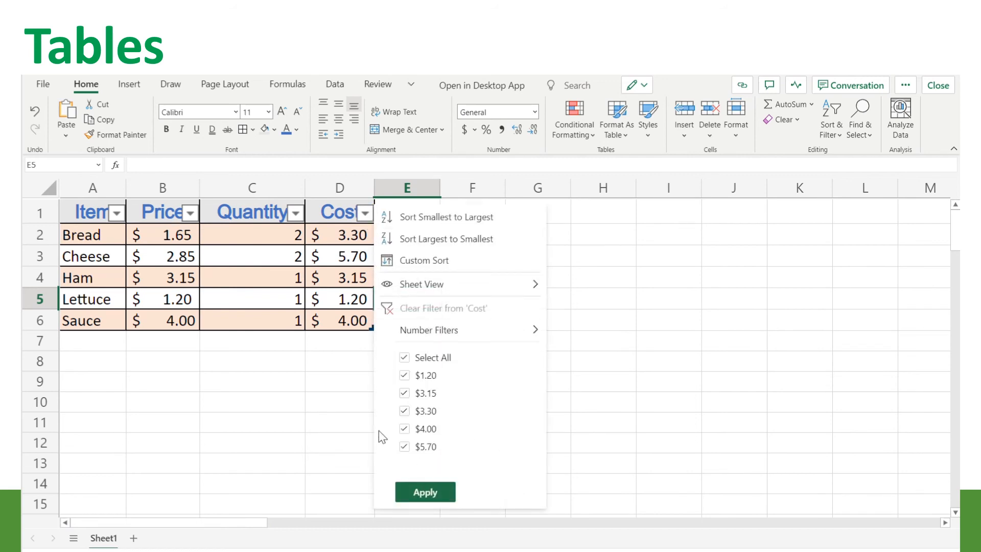
{"action": "left_click", "coordinate": [585, 318]}
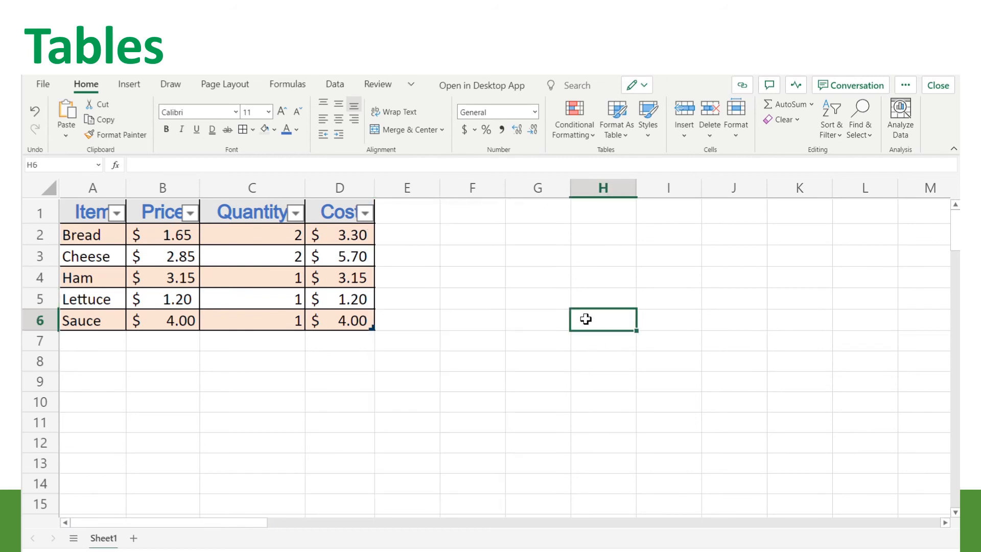
{"action": "left_click", "coordinate": [417, 285]}
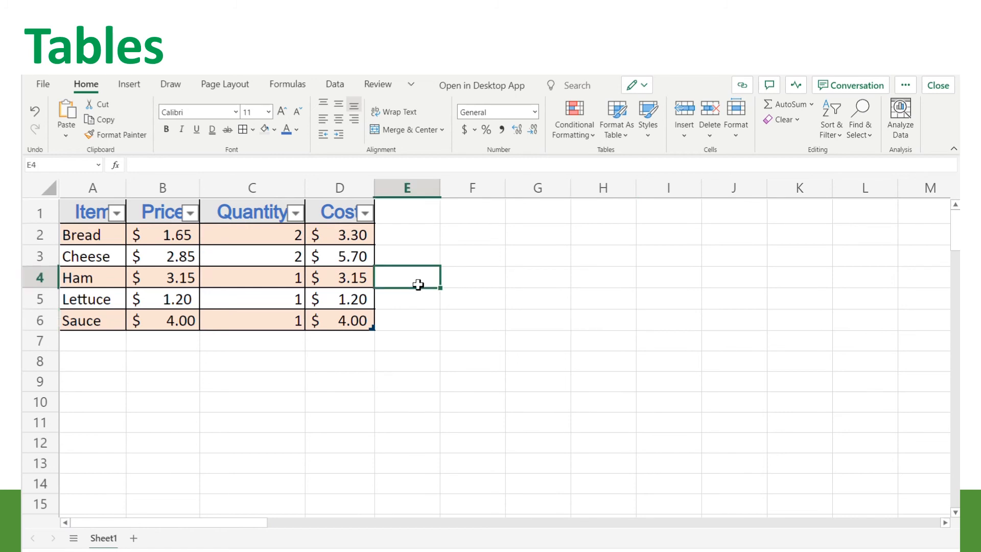
- Add a total row to the grocery table and turn on its First Column and Last Column style options
{"action": "left_click", "coordinate": [113, 242]}
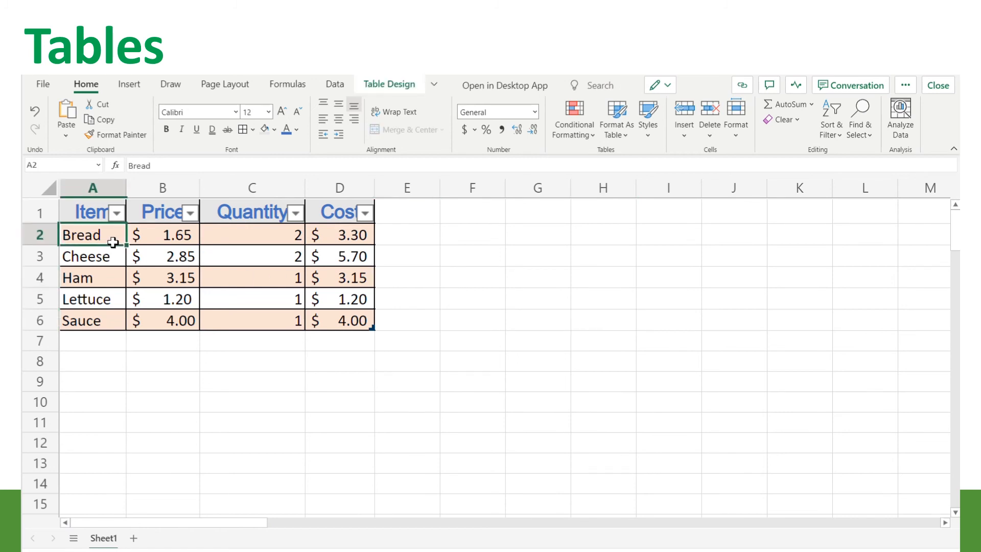
{"action": "left_click", "coordinate": [386, 85]}
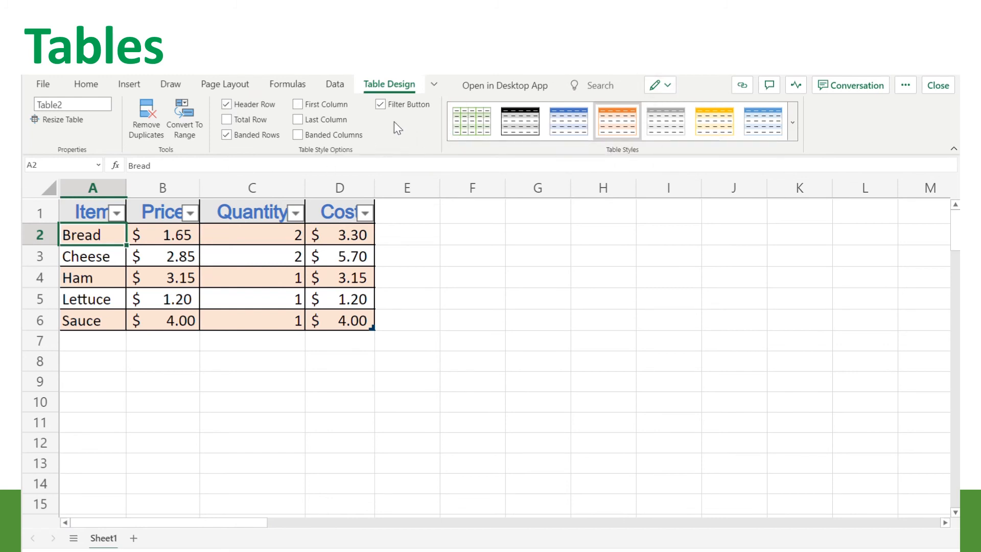
{"action": "left_click", "coordinate": [239, 122]}
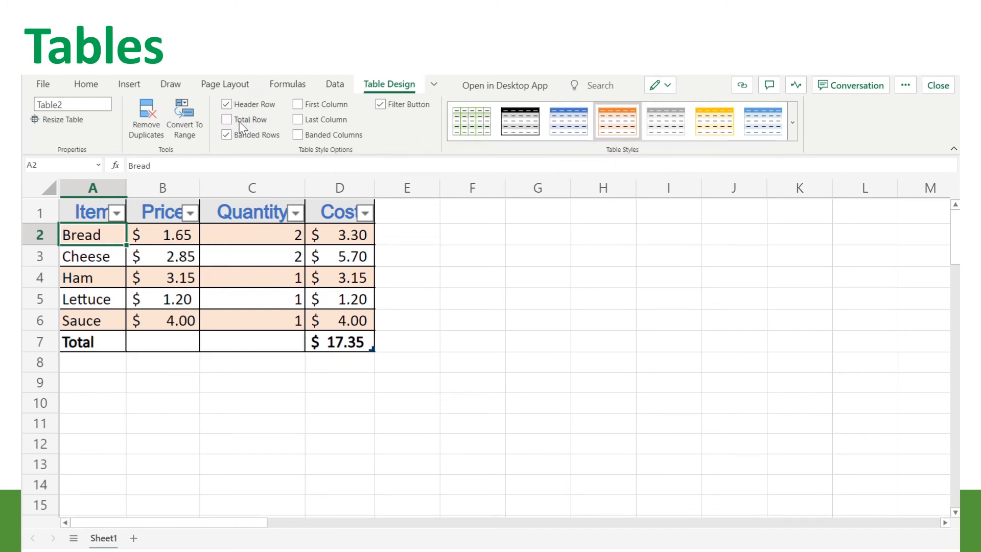
{"action": "left_click", "coordinate": [306, 108]}
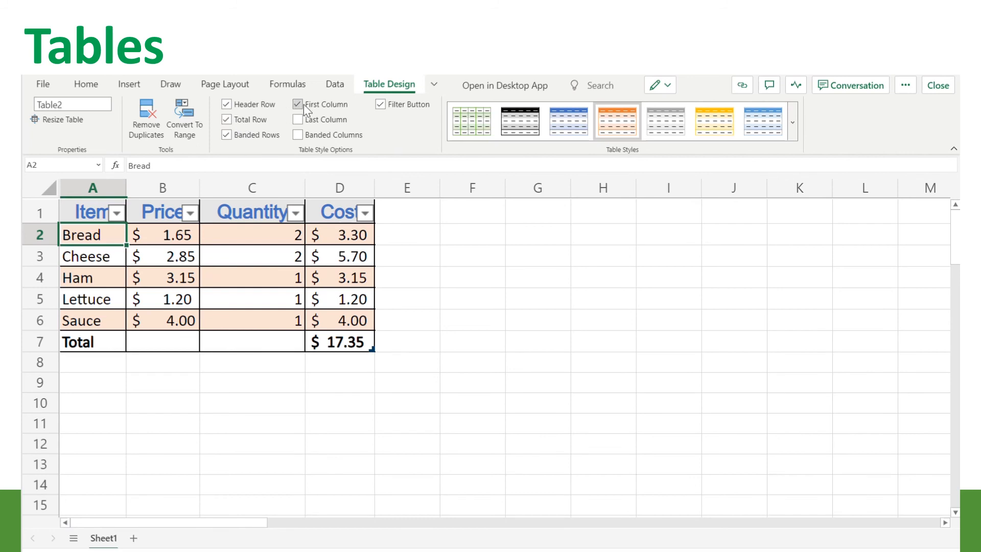
{"action": "left_click", "coordinate": [299, 122]}
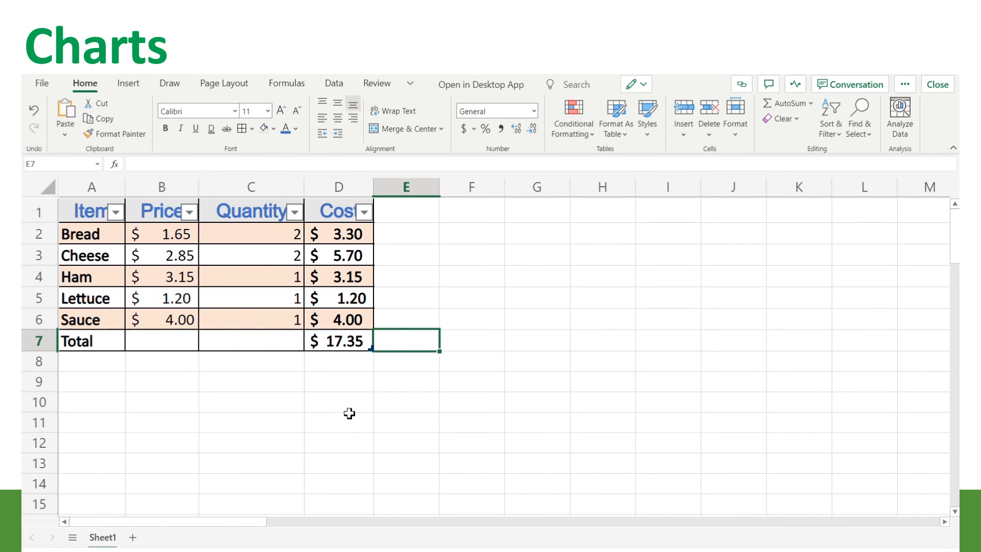
- Insert a 2-D pie chart from A1:A6 and D1:D6, and shrink it to sit beside the table across columns E to J
{"action": "left_click_drag", "start_coordinate": [85, 218], "coordinate": [84, 321]}
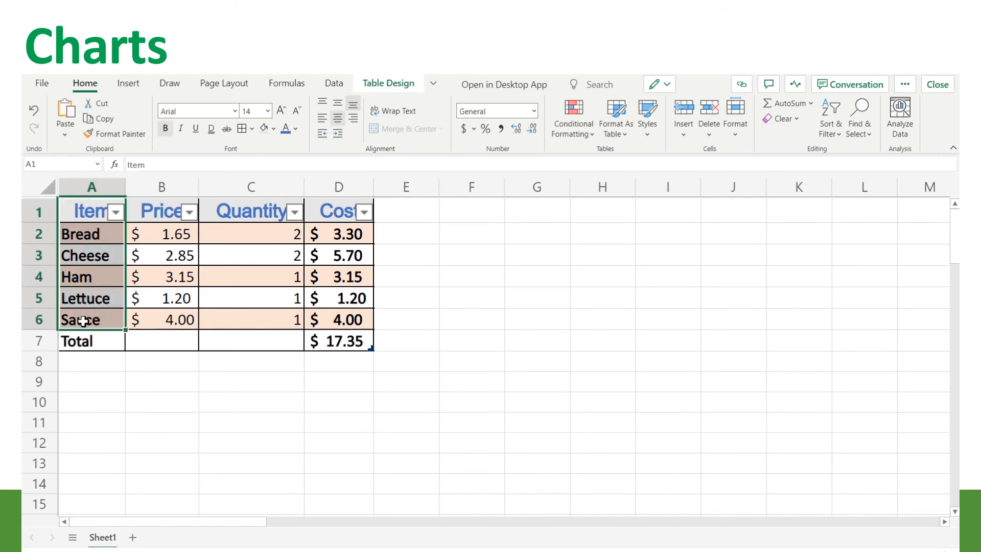
{"action": "left_click", "coordinate": [327, 221], "text": "ctrl"}
{"action": "left_click_drag", "start_coordinate": [333, 235], "coordinate": [335, 322]}
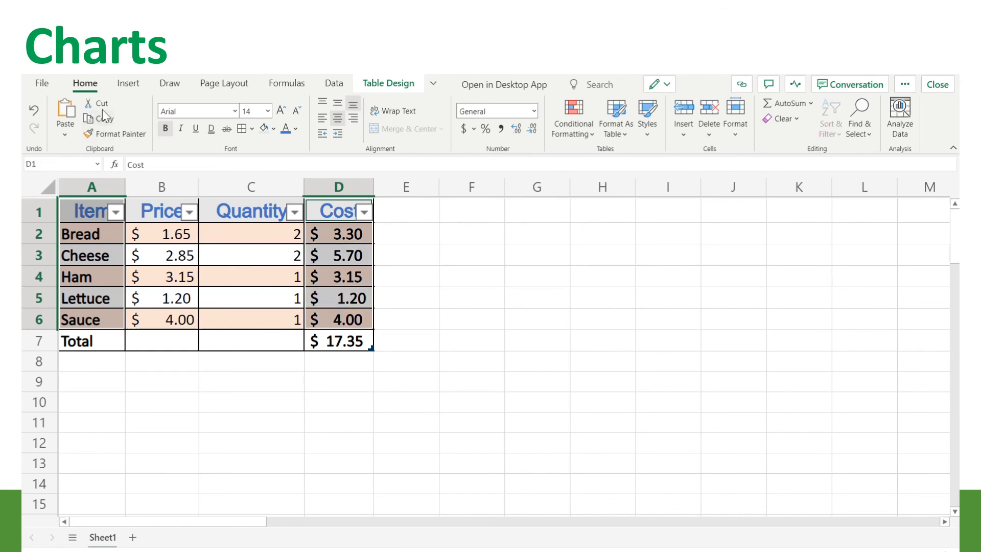
{"action": "left_click", "coordinate": [127, 83]}
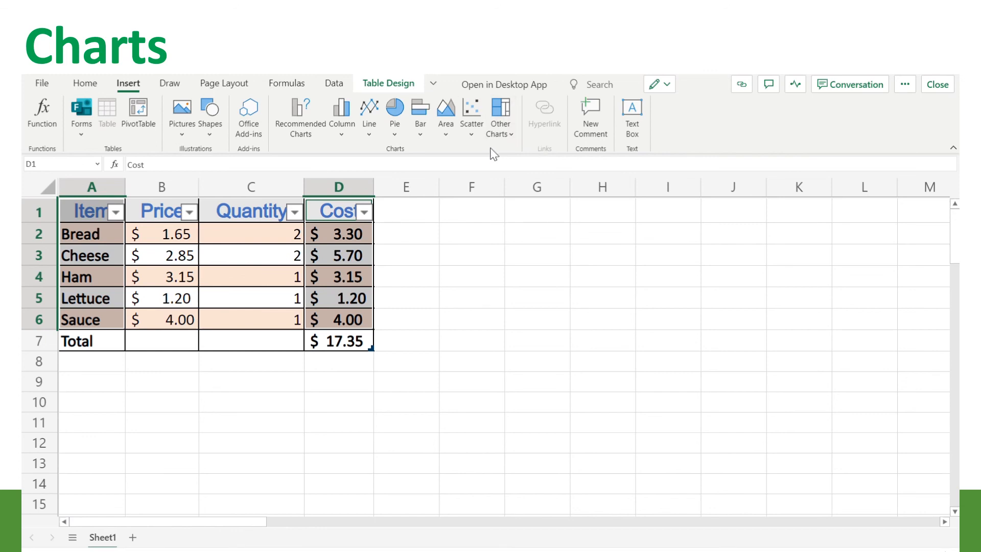
{"action": "left_click", "coordinate": [396, 134]}
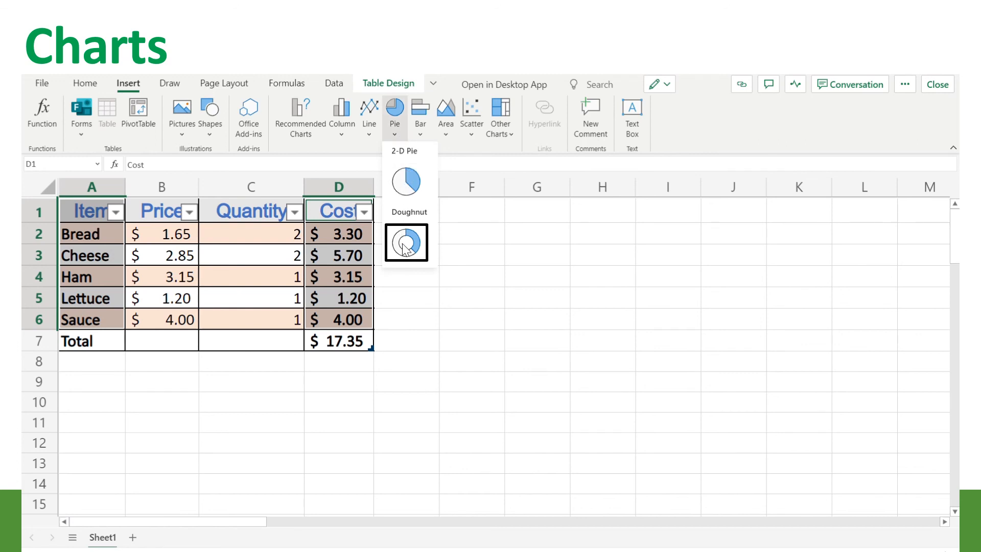
{"action": "left_click", "coordinate": [406, 182]}
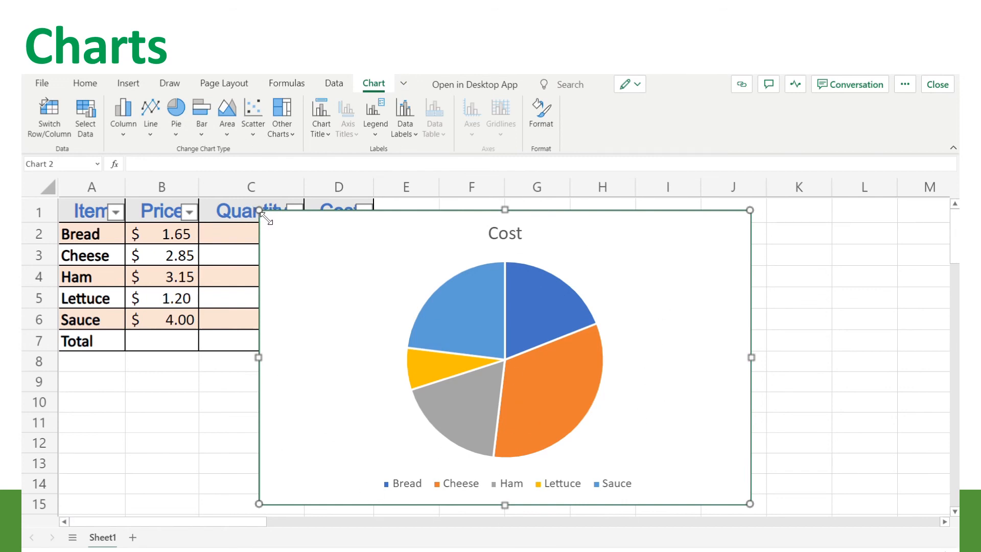
{"action": "left_click_drag", "start_coordinate": [266, 218], "coordinate": [436, 234]}
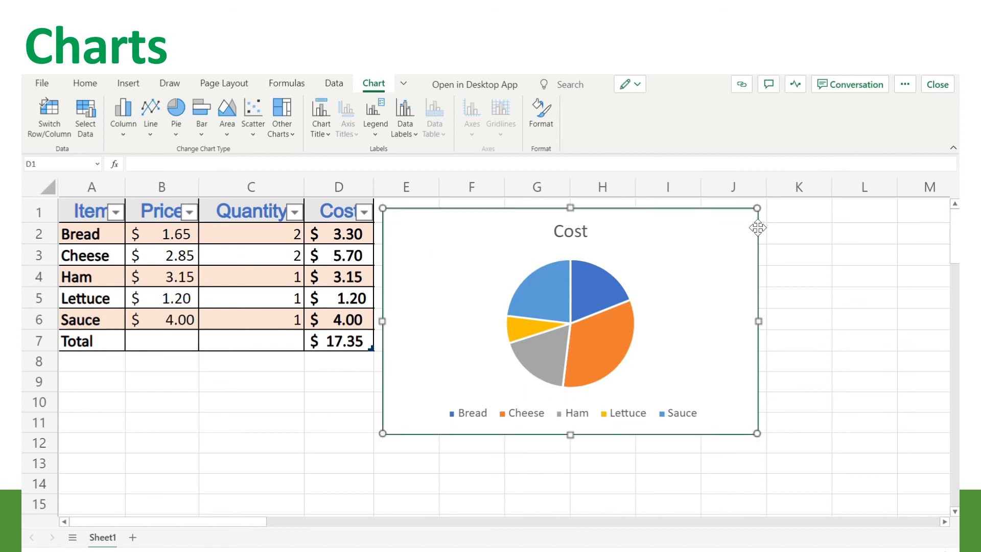
{"action": "left_click", "coordinate": [826, 255]}
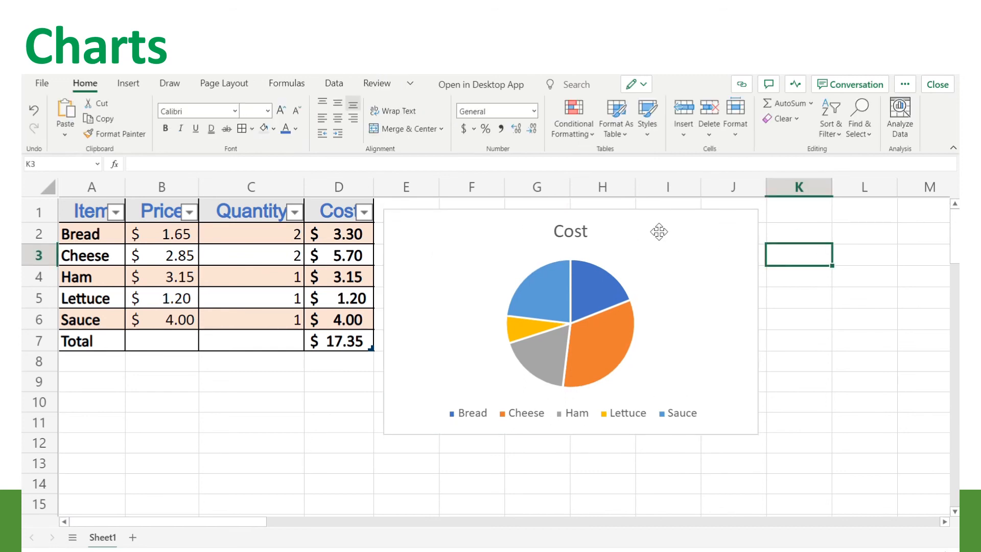
- Change the pie chart's title to "Sandwich Item Cost" and deselect the chart
{"action": "left_click", "coordinate": [625, 261]}
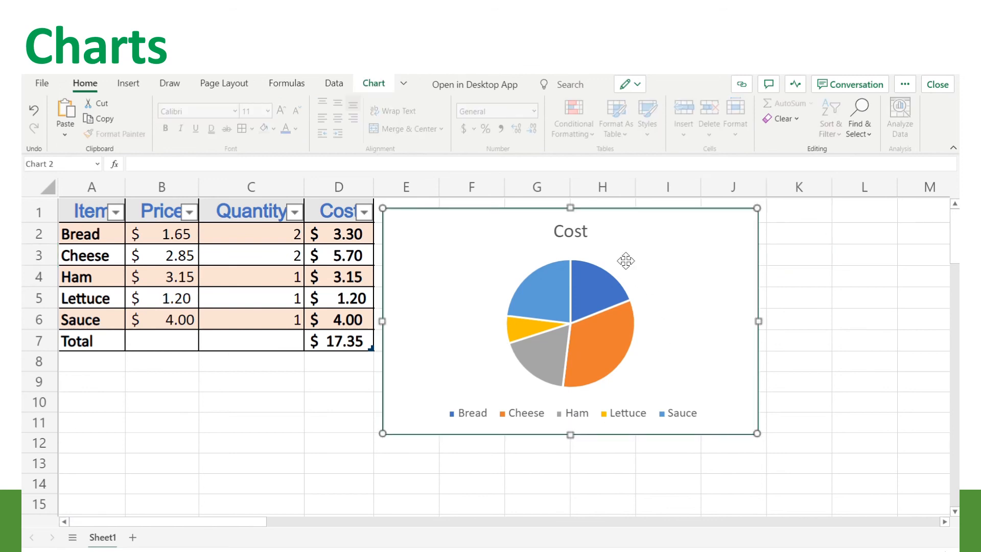
{"action": "left_click", "coordinate": [373, 84]}
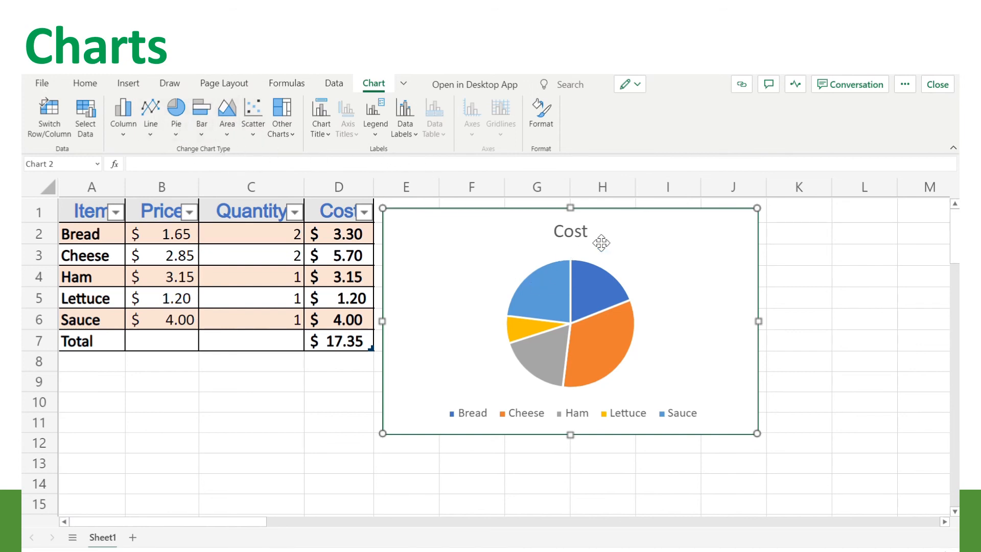
{"action": "left_click", "coordinate": [325, 136]}
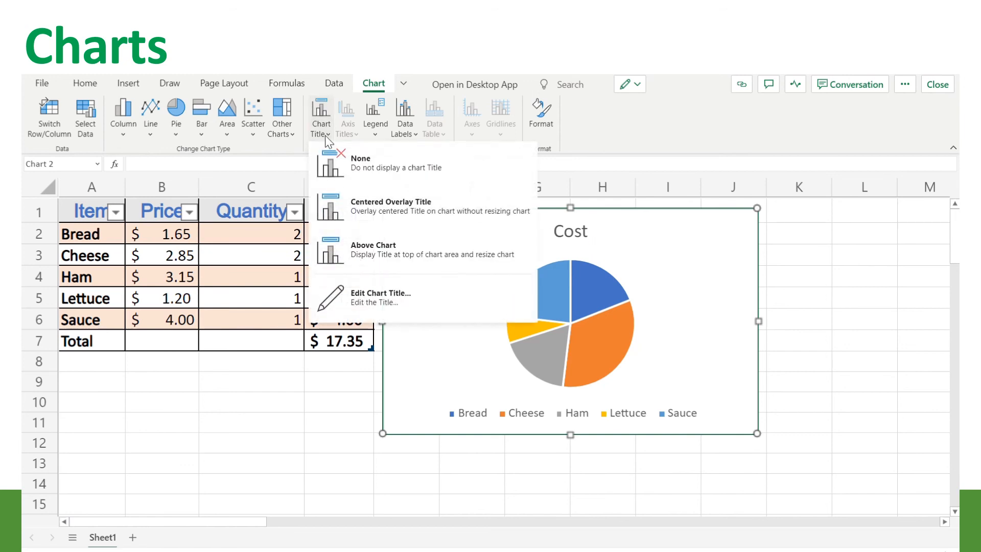
{"action": "left_click", "coordinate": [384, 298]}
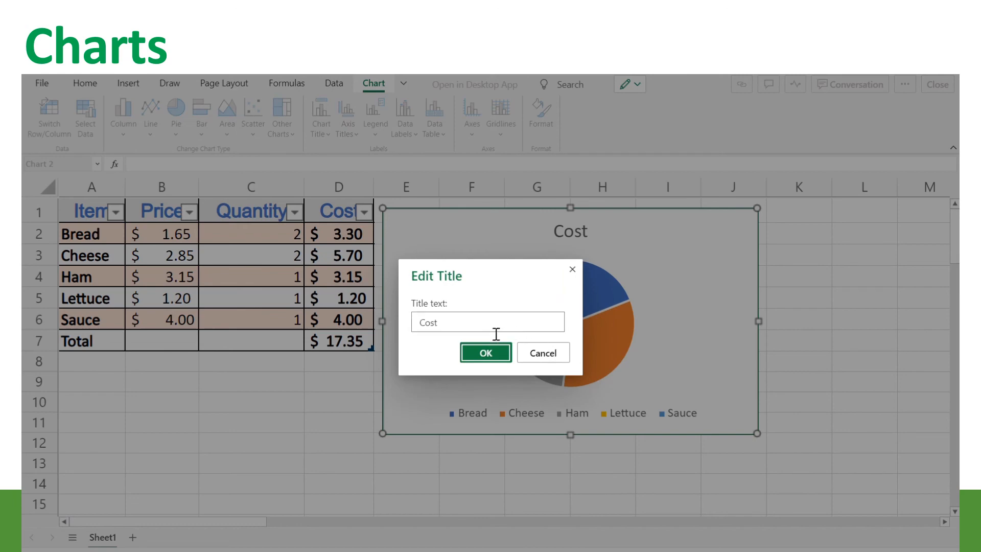
{"action": "left_click", "coordinate": [428, 329]}
{"action": "type", "text": "San"}
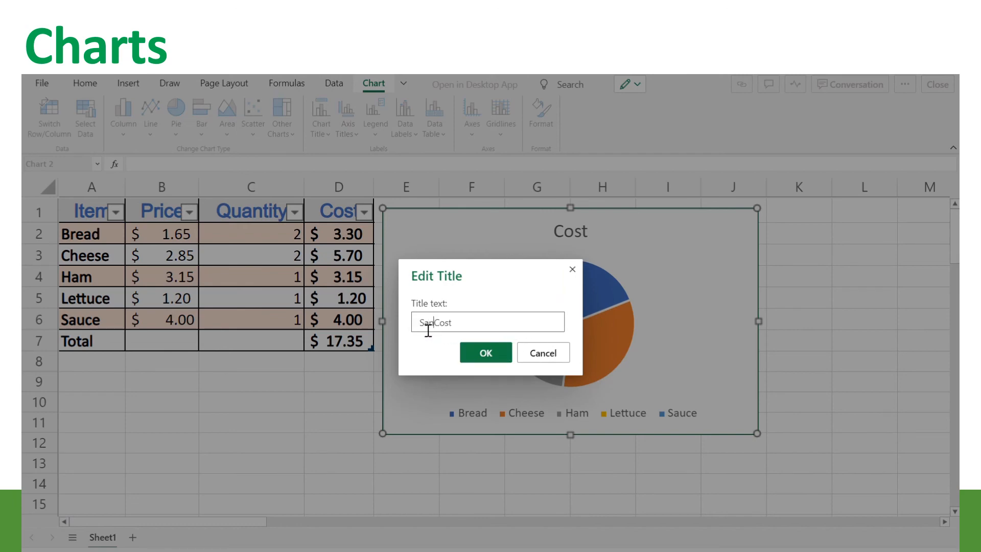
{"action": "type", "text": "dwich Item"}
{"action": "left_click", "coordinate": [483, 352]}
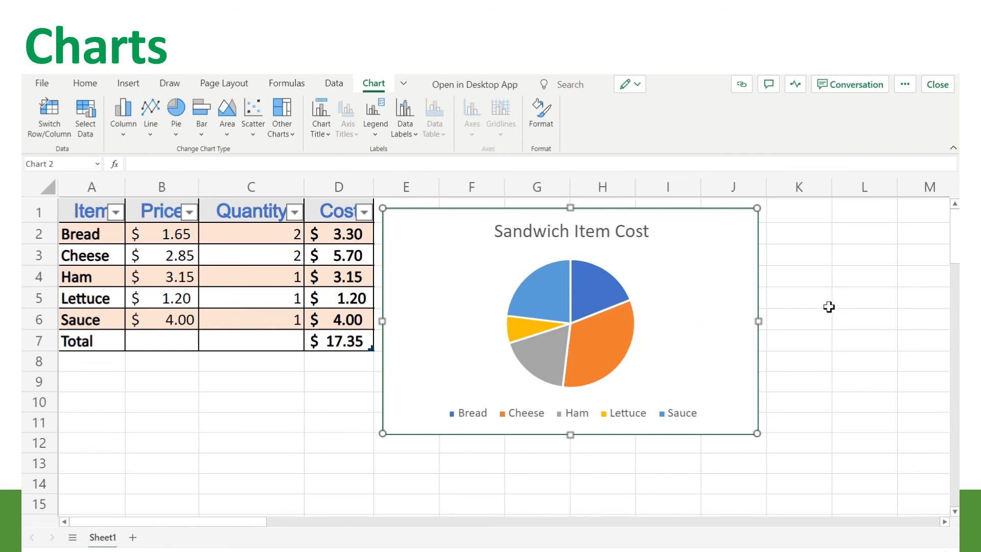
{"action": "left_click", "coordinate": [812, 306]}
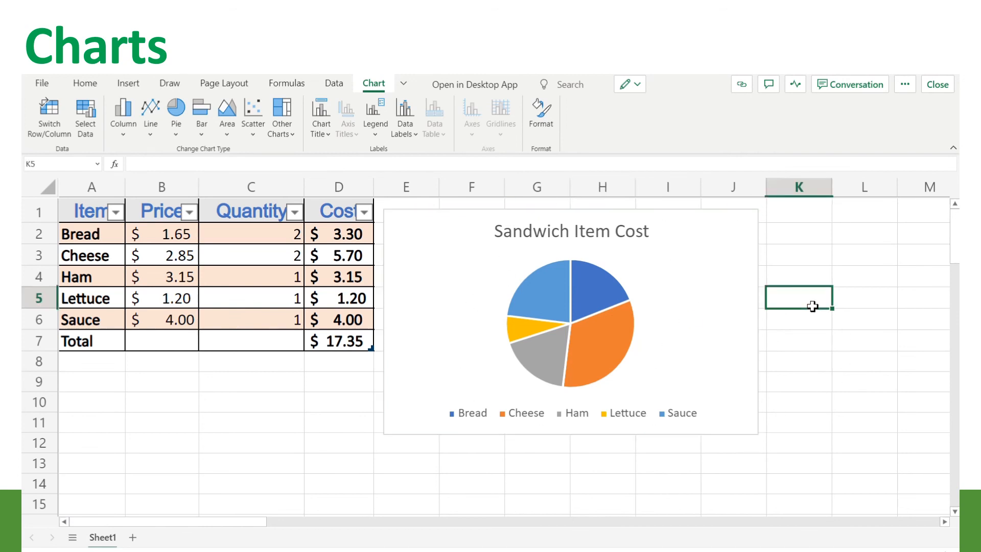